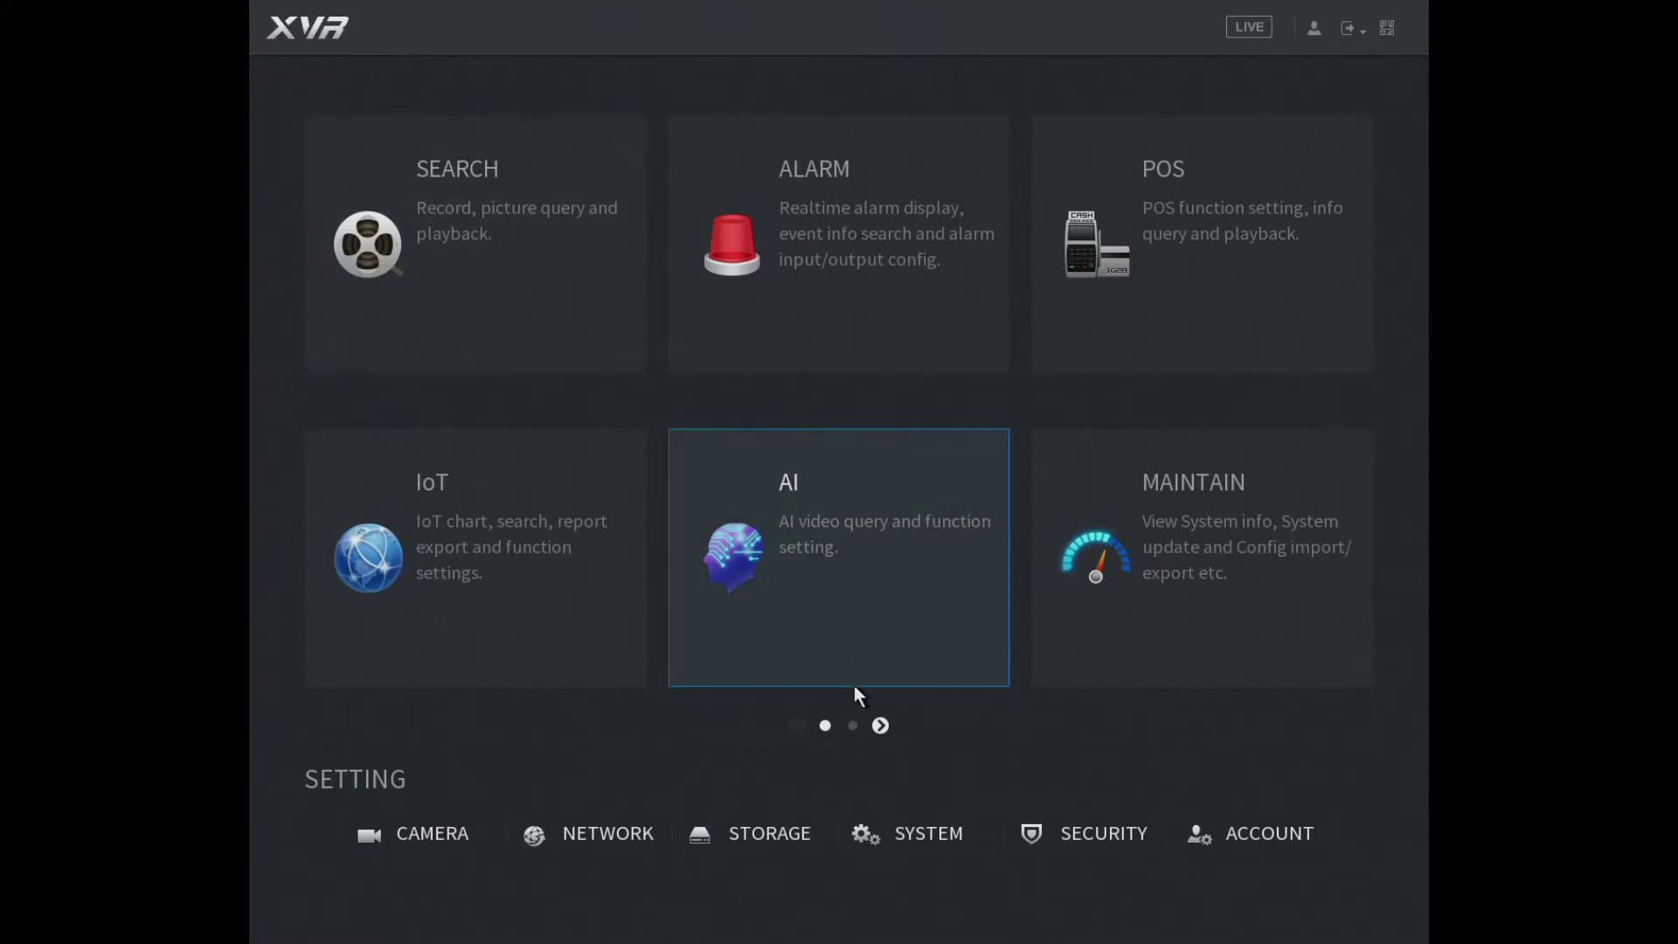
# Step: Go to the next menu page, open BACKUP, and select USB drive sdc1(USB USB) as the device
pyautogui.click(876, 731)
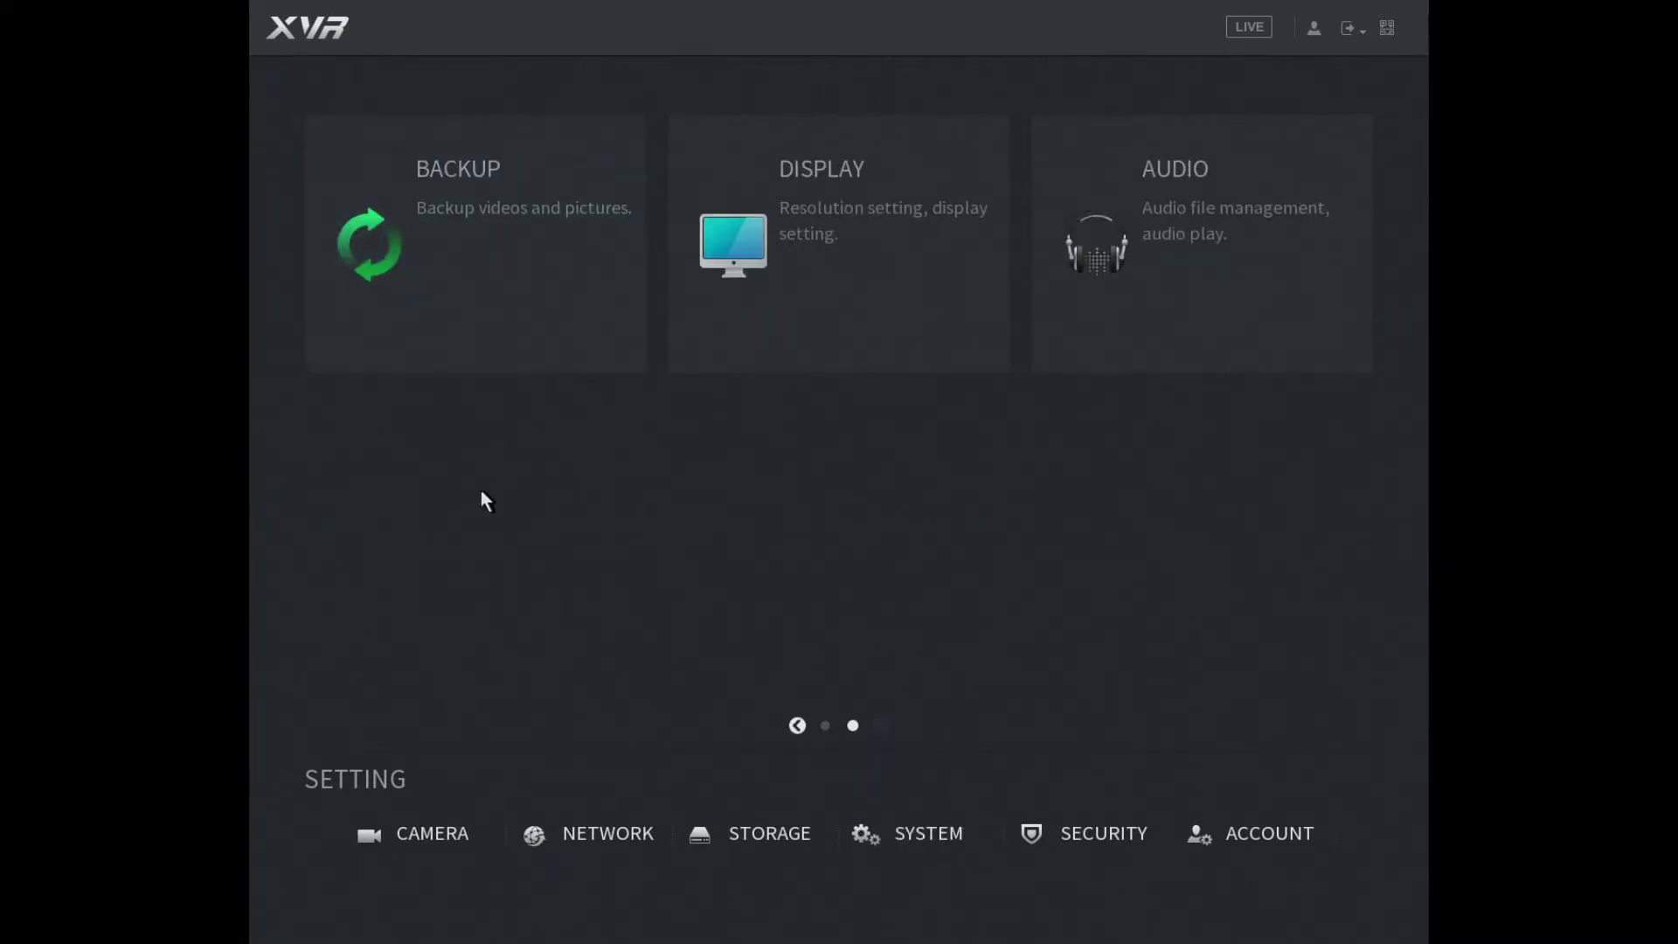
pyautogui.click(445, 319)
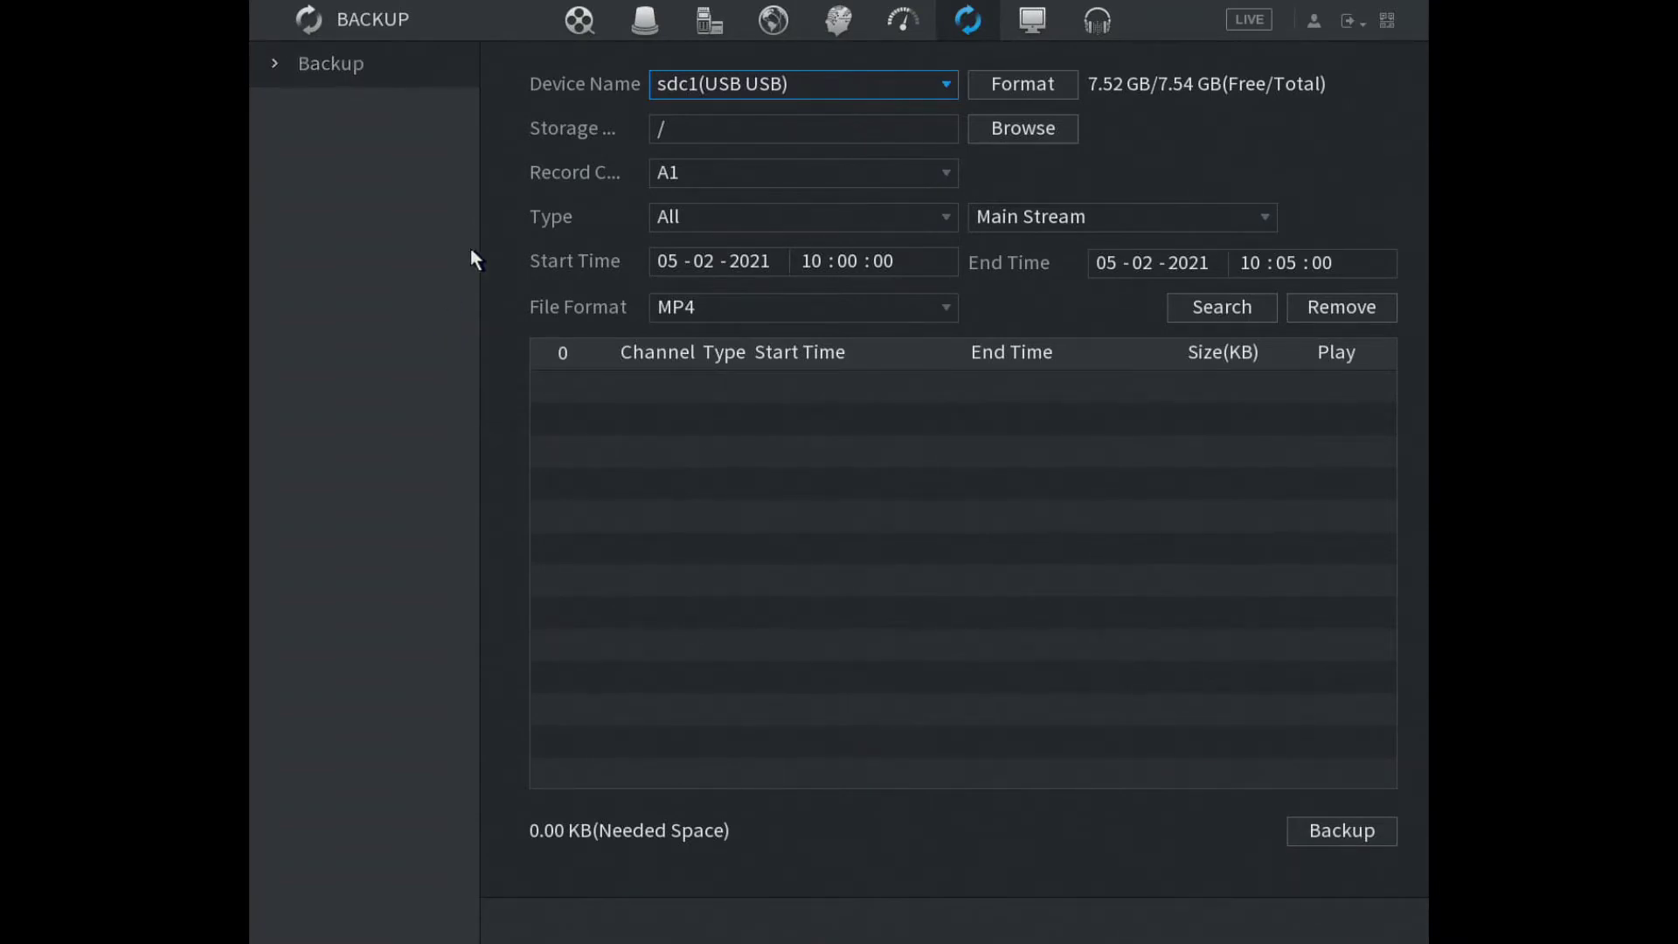
pyautogui.click(795, 87)
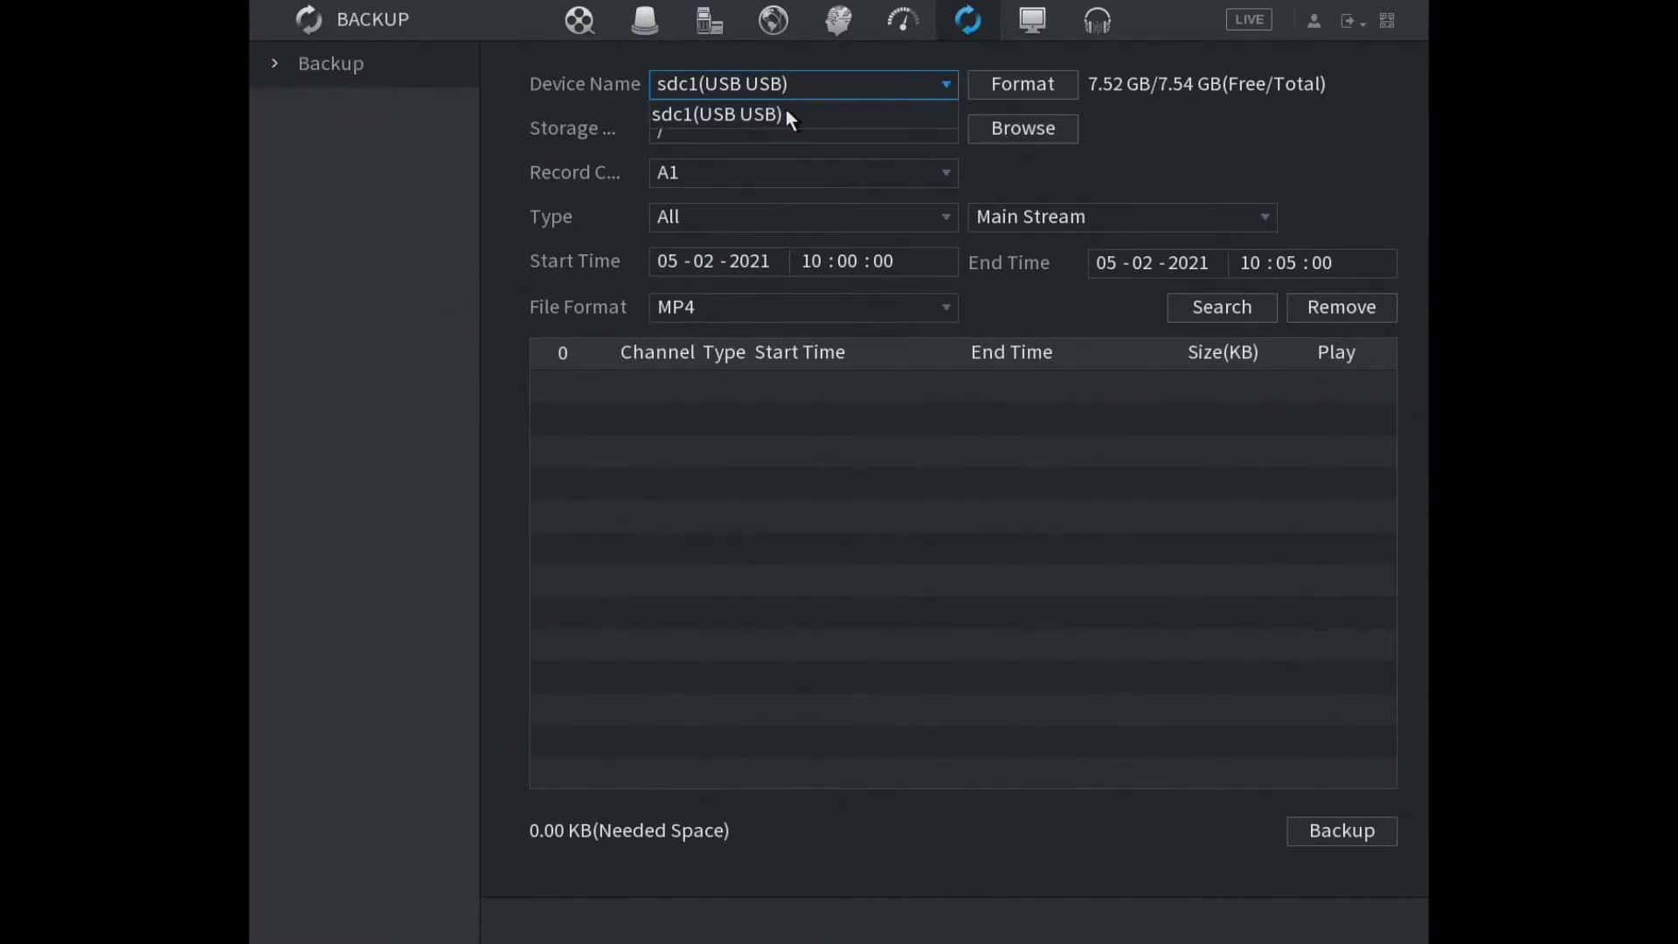
pyautogui.click(785, 110)
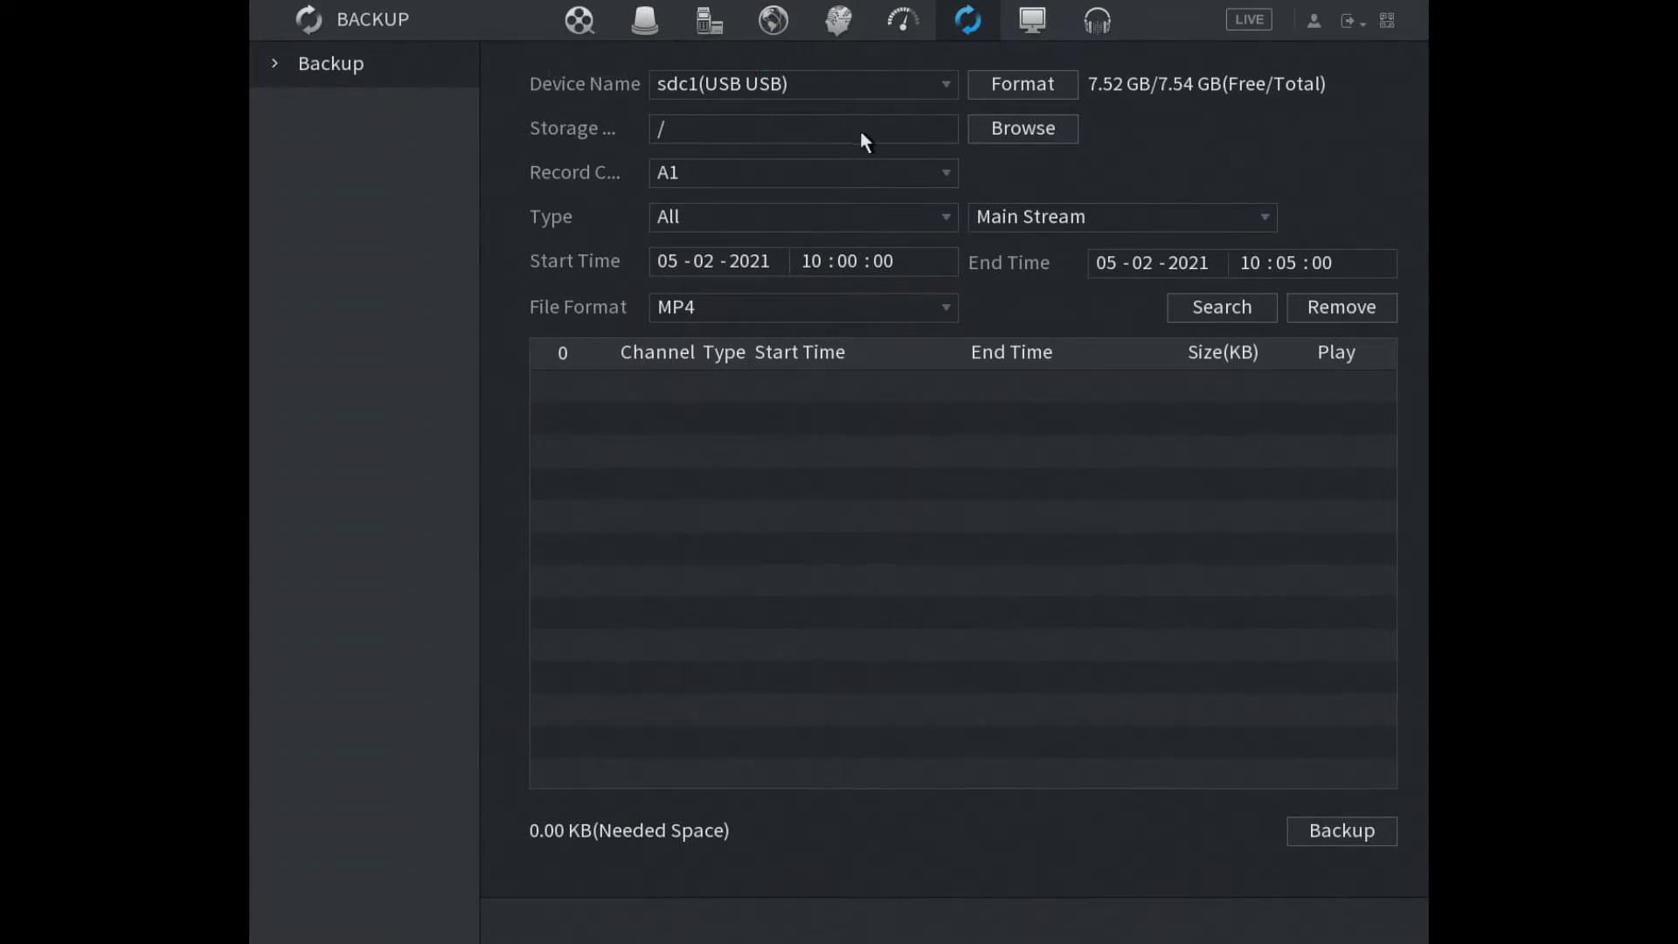
# Step: Keep Record Channel A1 and set the start date to 05-02-2021
pyautogui.click(734, 174)
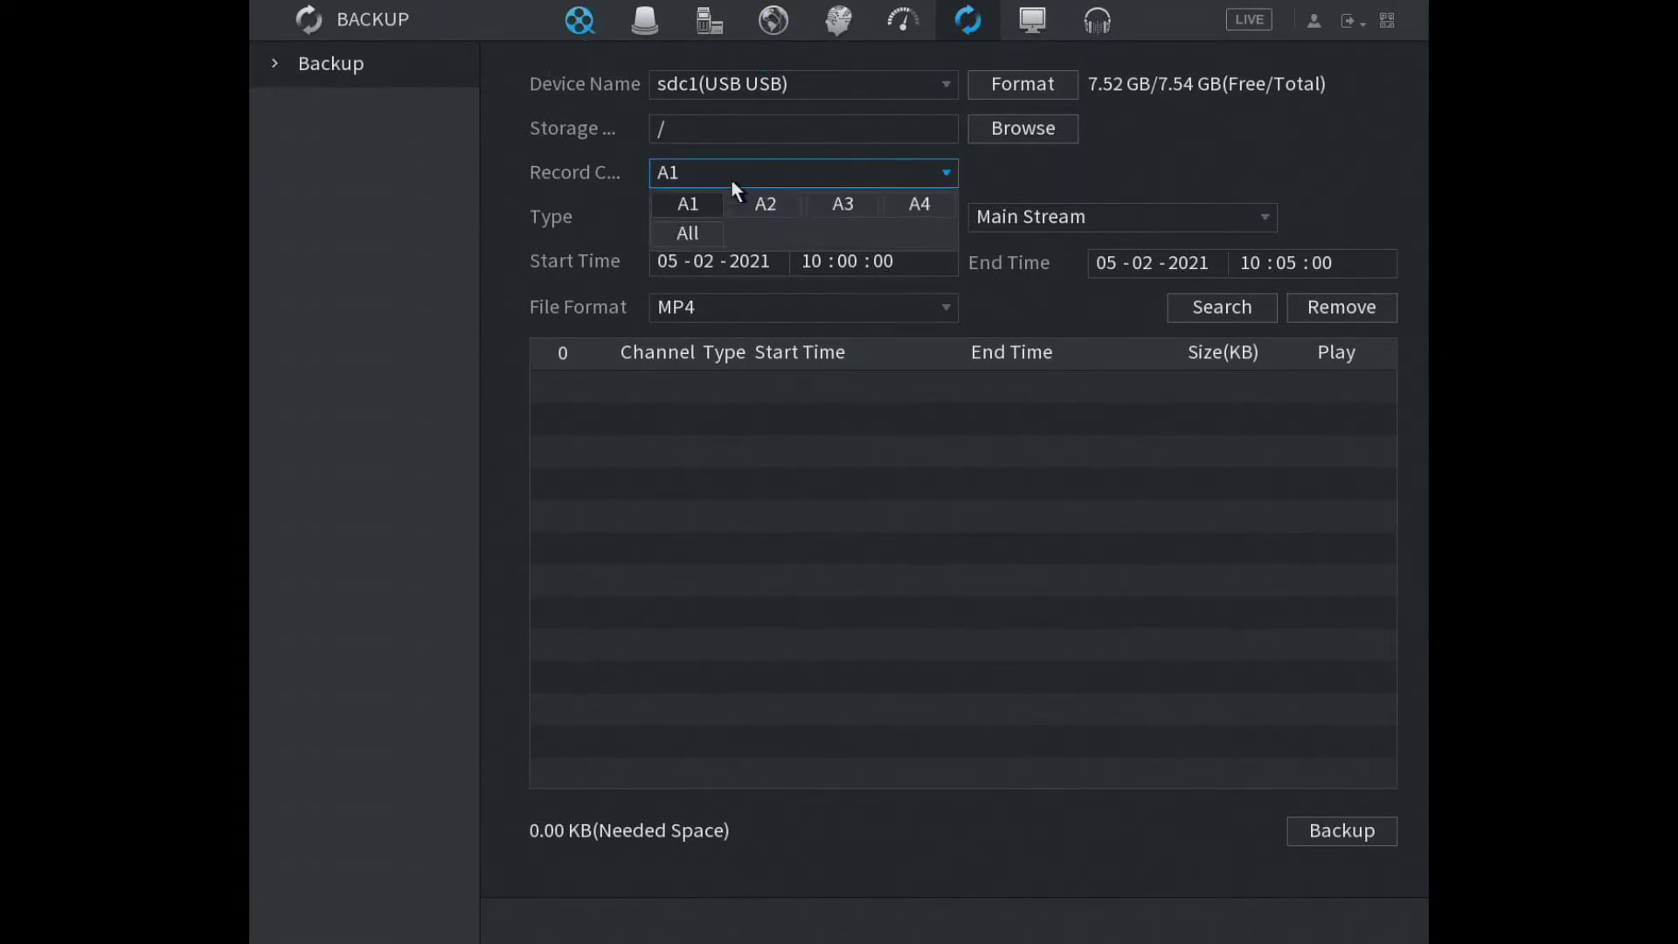
pyautogui.click(686, 204)
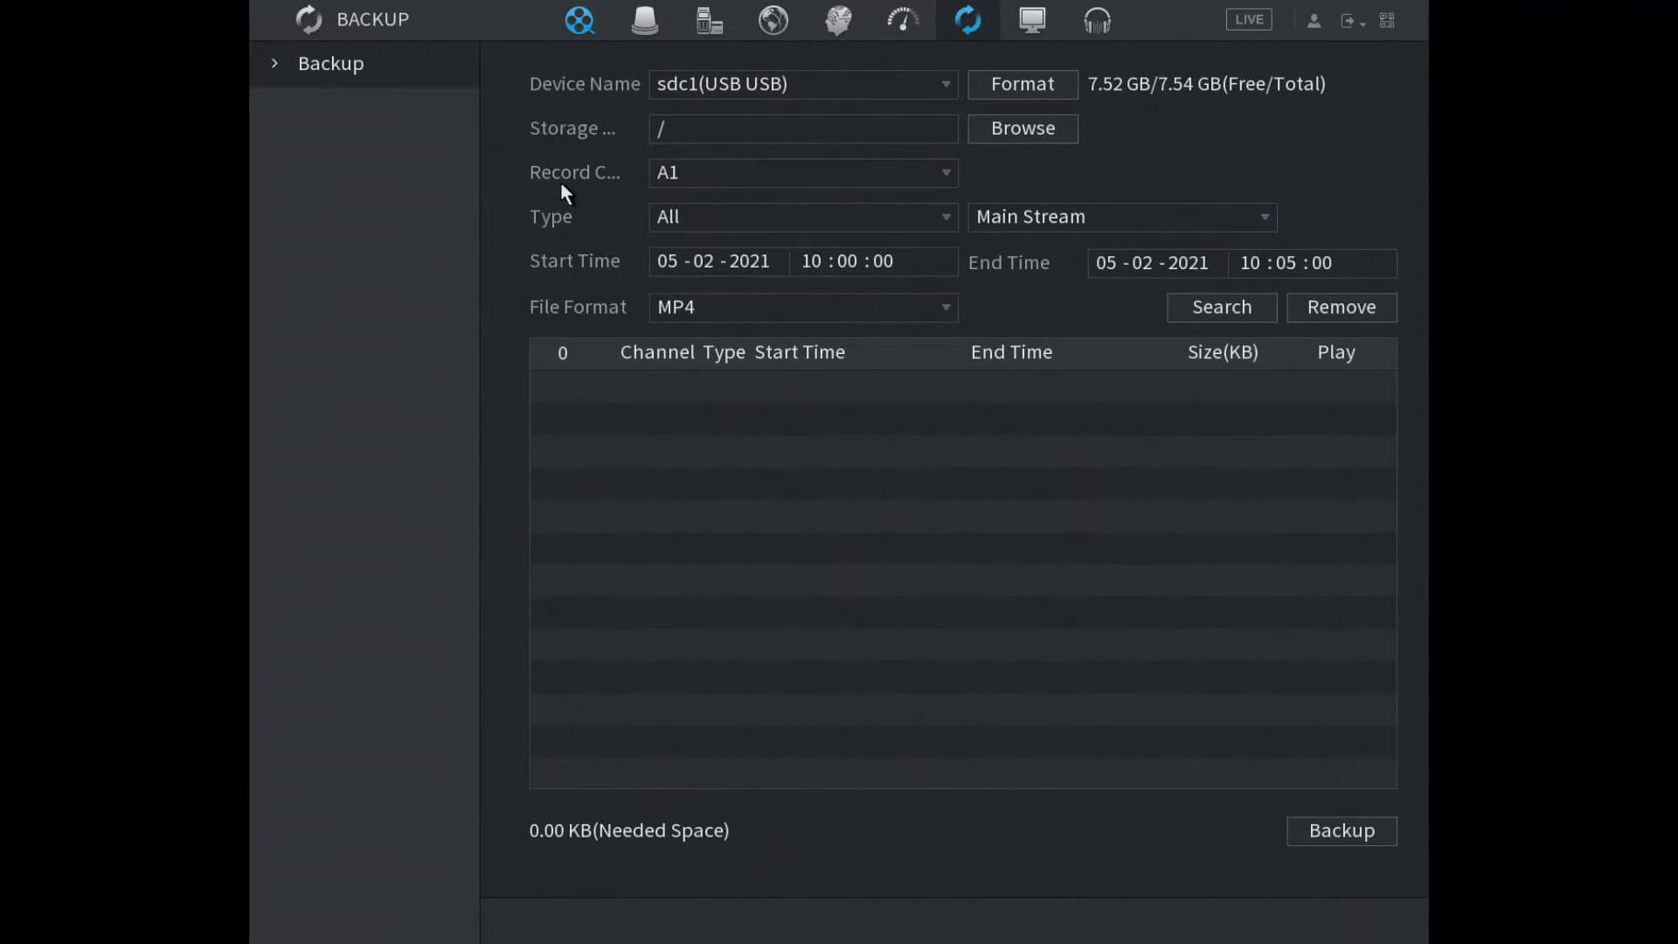
pyautogui.click(722, 264)
pyautogui.click(816, 281)
pyautogui.click(680, 269)
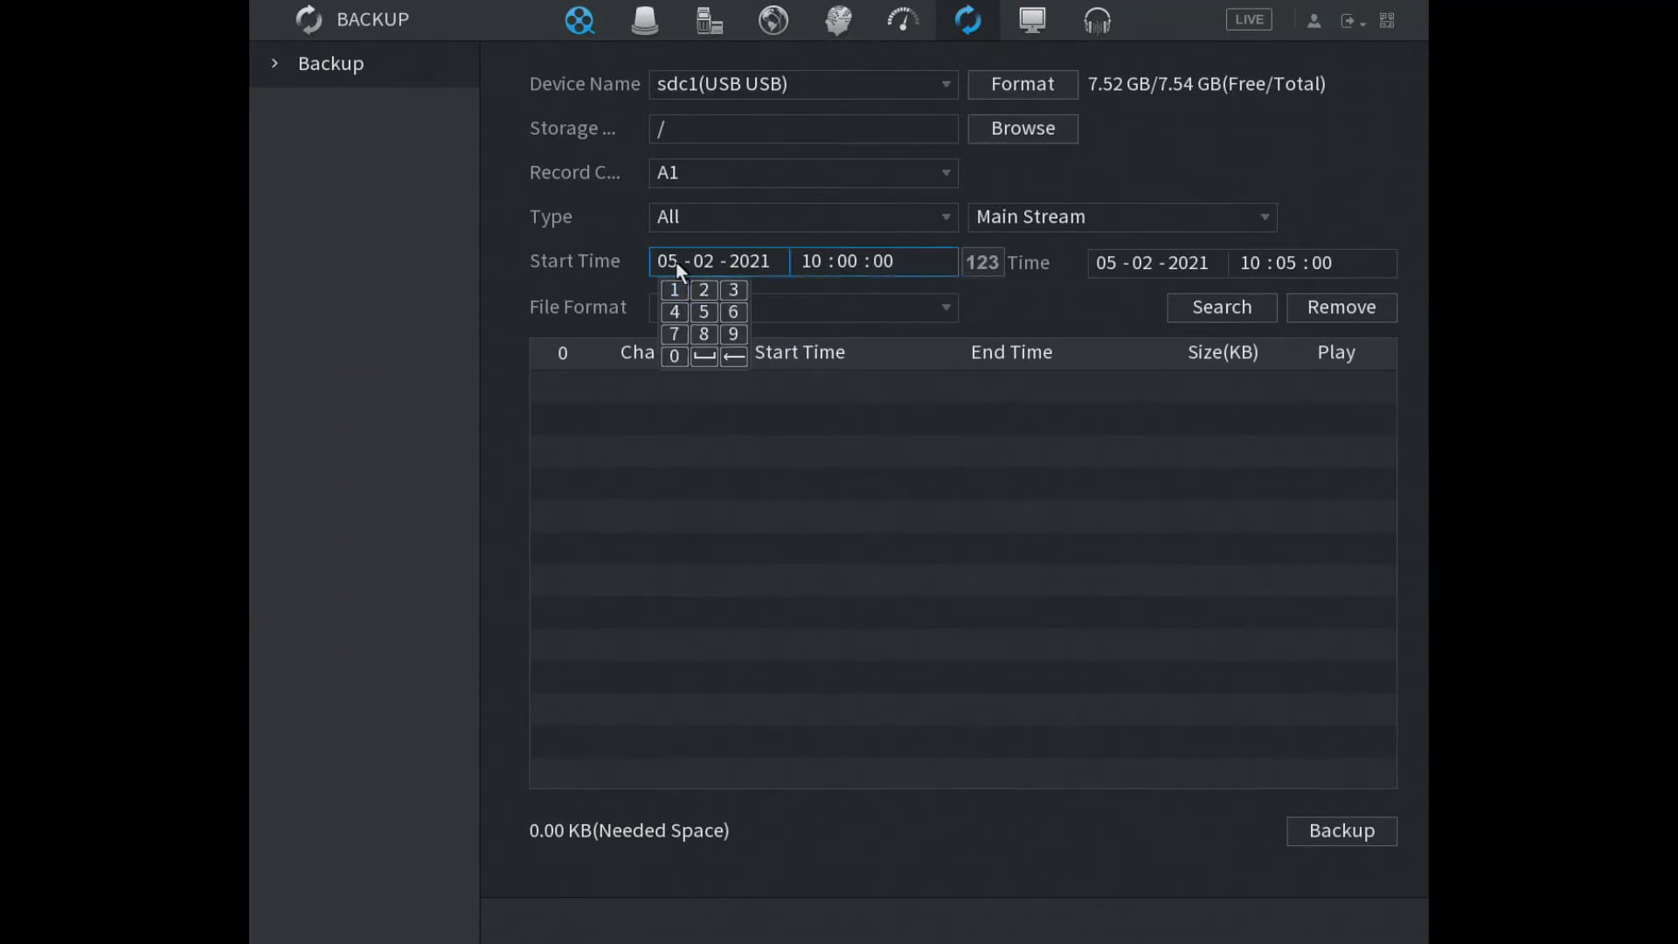
pyautogui.click(815, 283)
# Step: Set the start time to 11:30:00 with the on-screen keypad
pyautogui.click(806, 260)
pyautogui.click(822, 262)
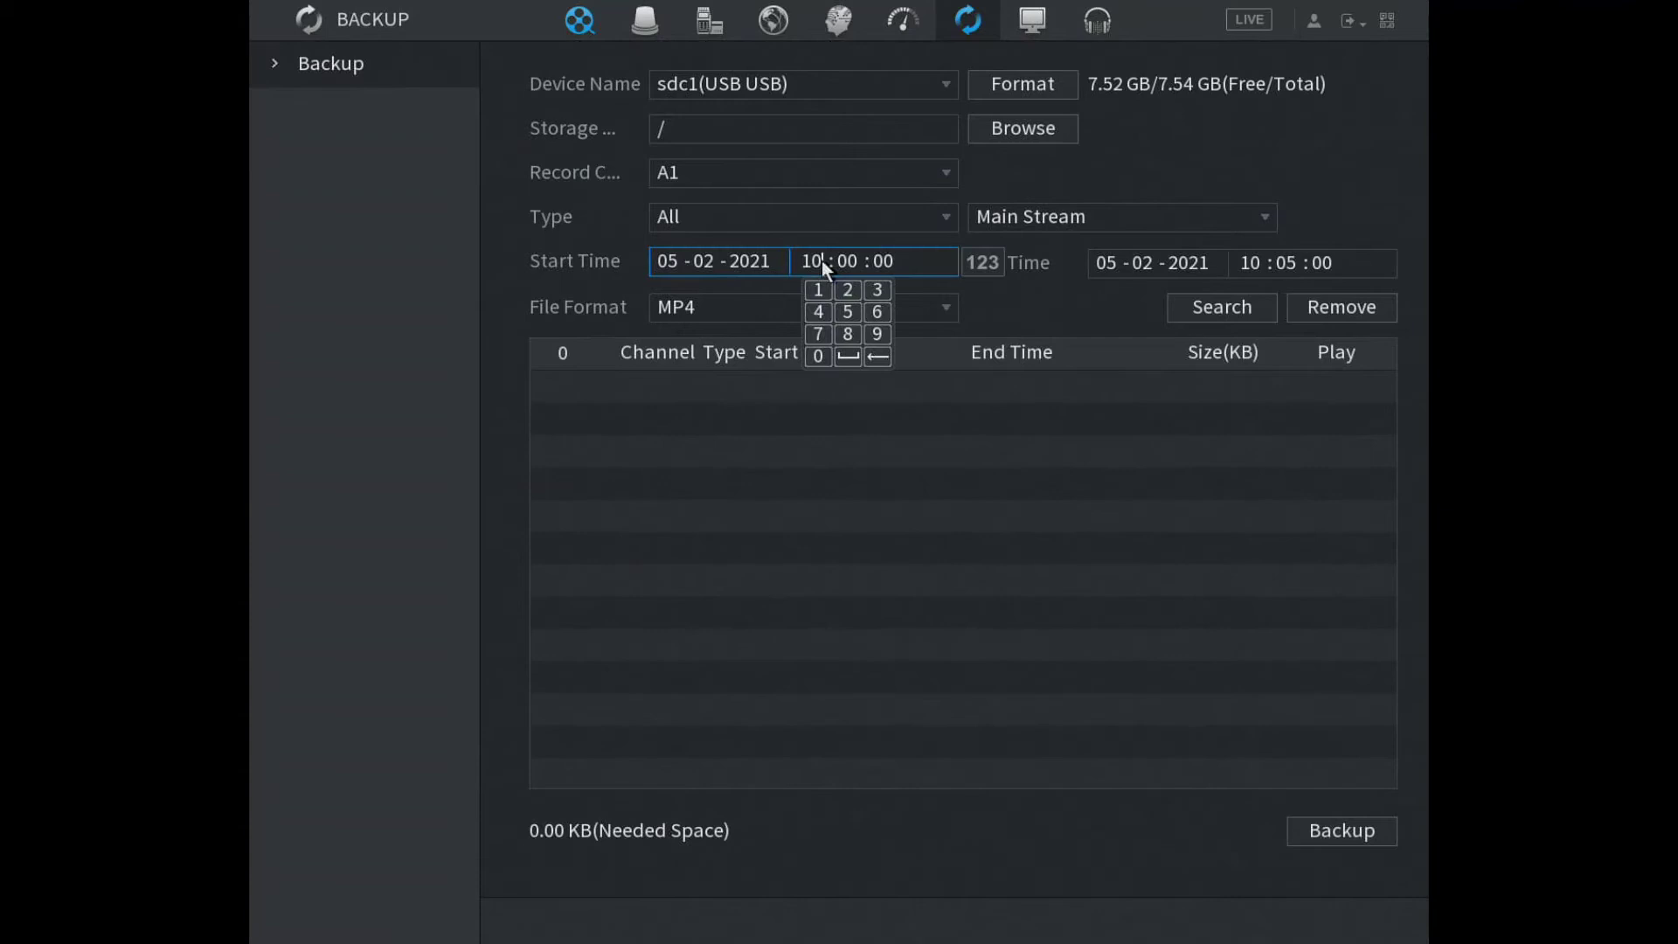
pyautogui.click(818, 290)
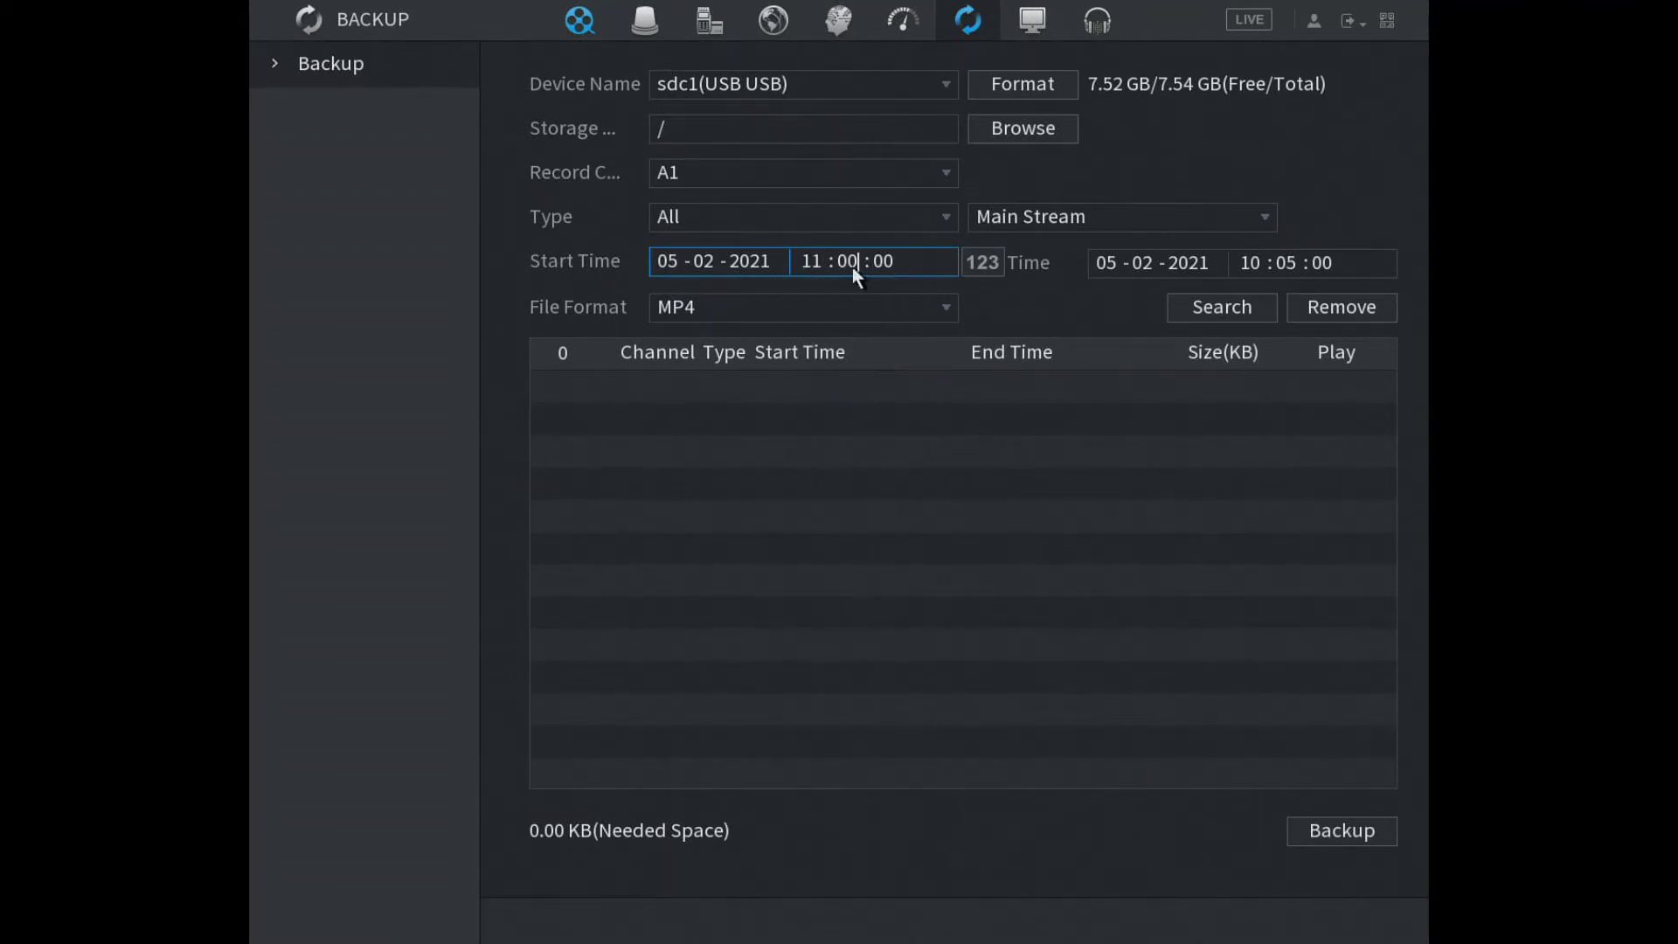
pyautogui.click(851, 265)
pyautogui.click(913, 289)
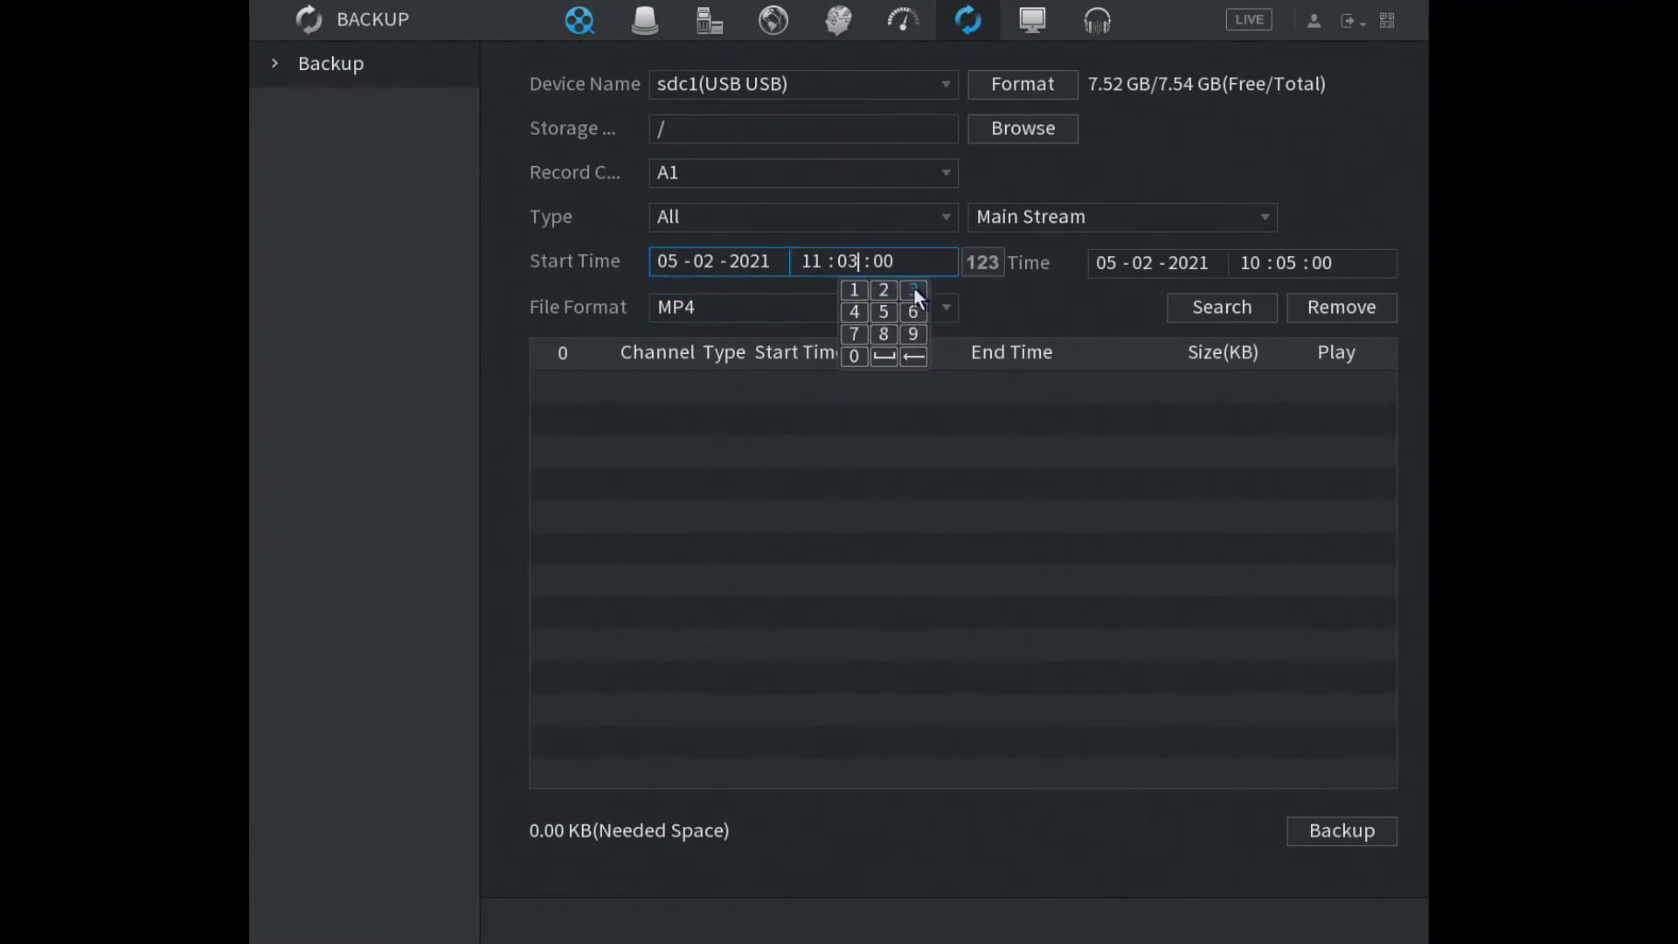
pyautogui.click(855, 354)
# Step: Set the end time to 11:31:00
pyautogui.click(1253, 260)
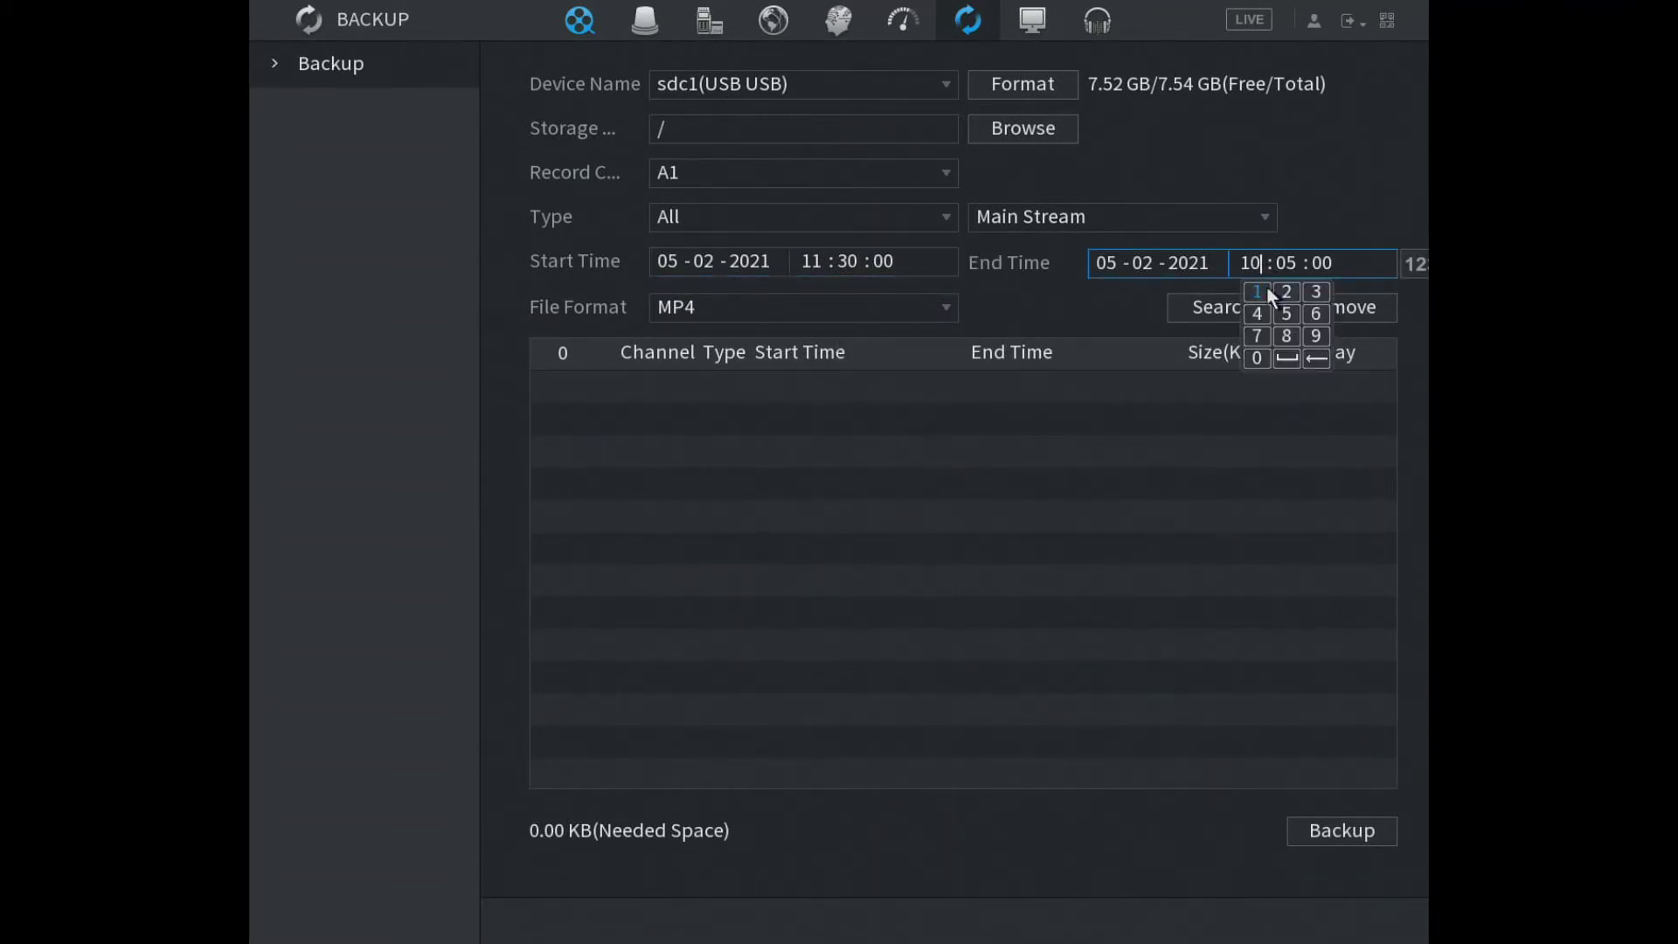
pyautogui.click(1262, 290)
pyautogui.click(1291, 264)
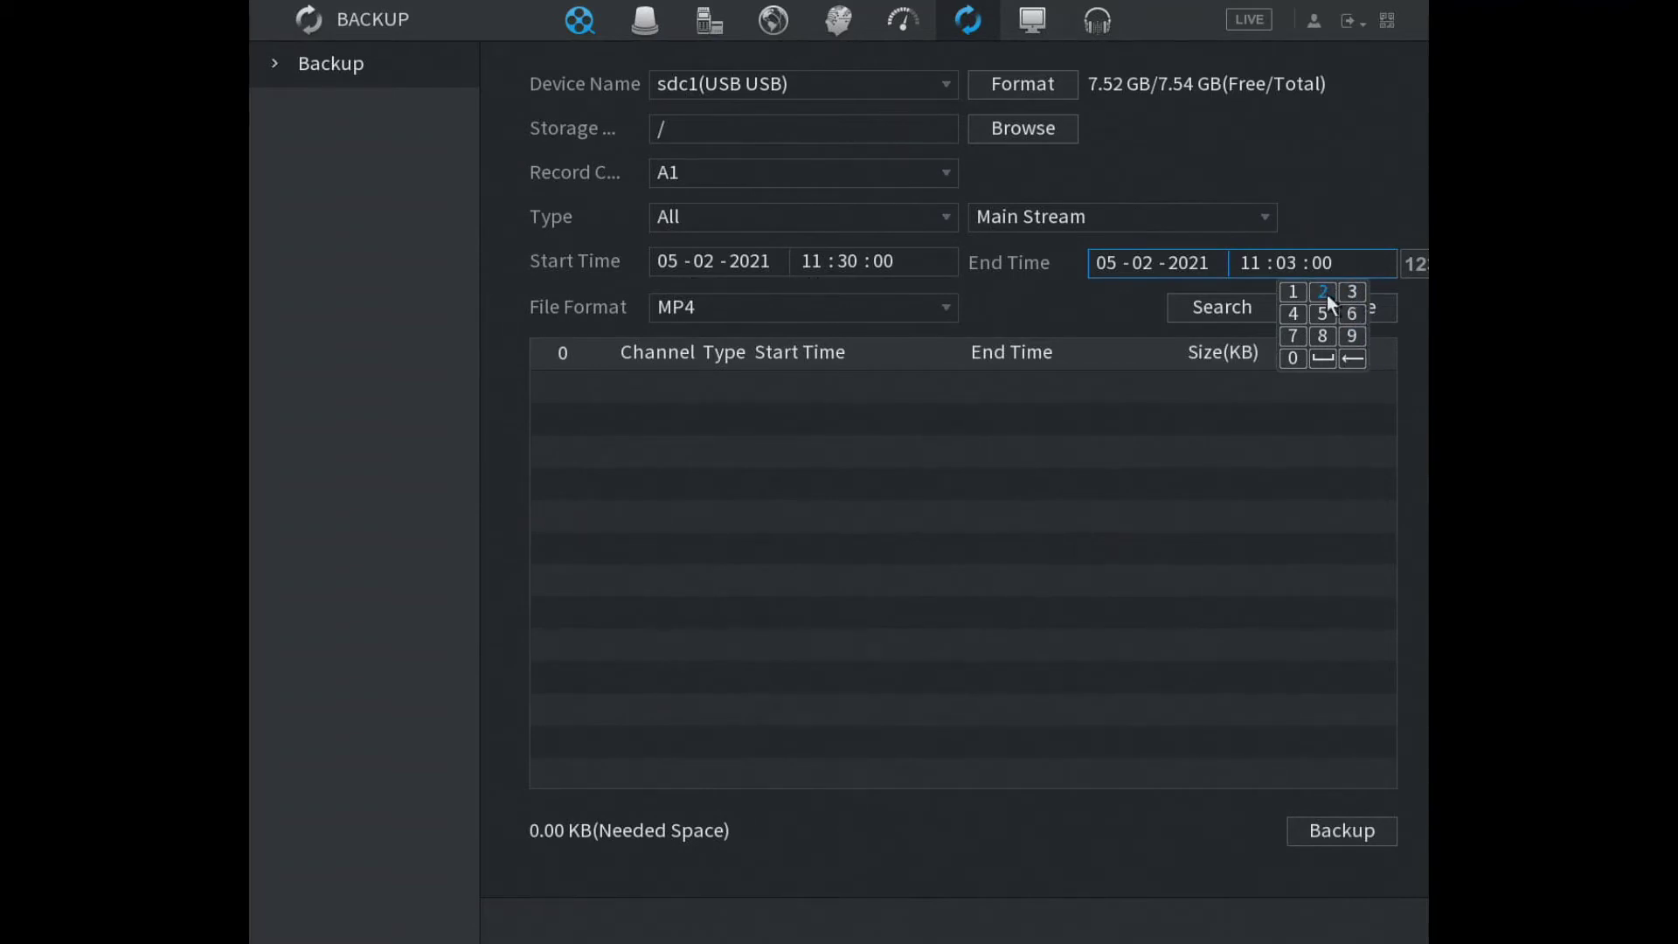
pyautogui.click(1293, 288)
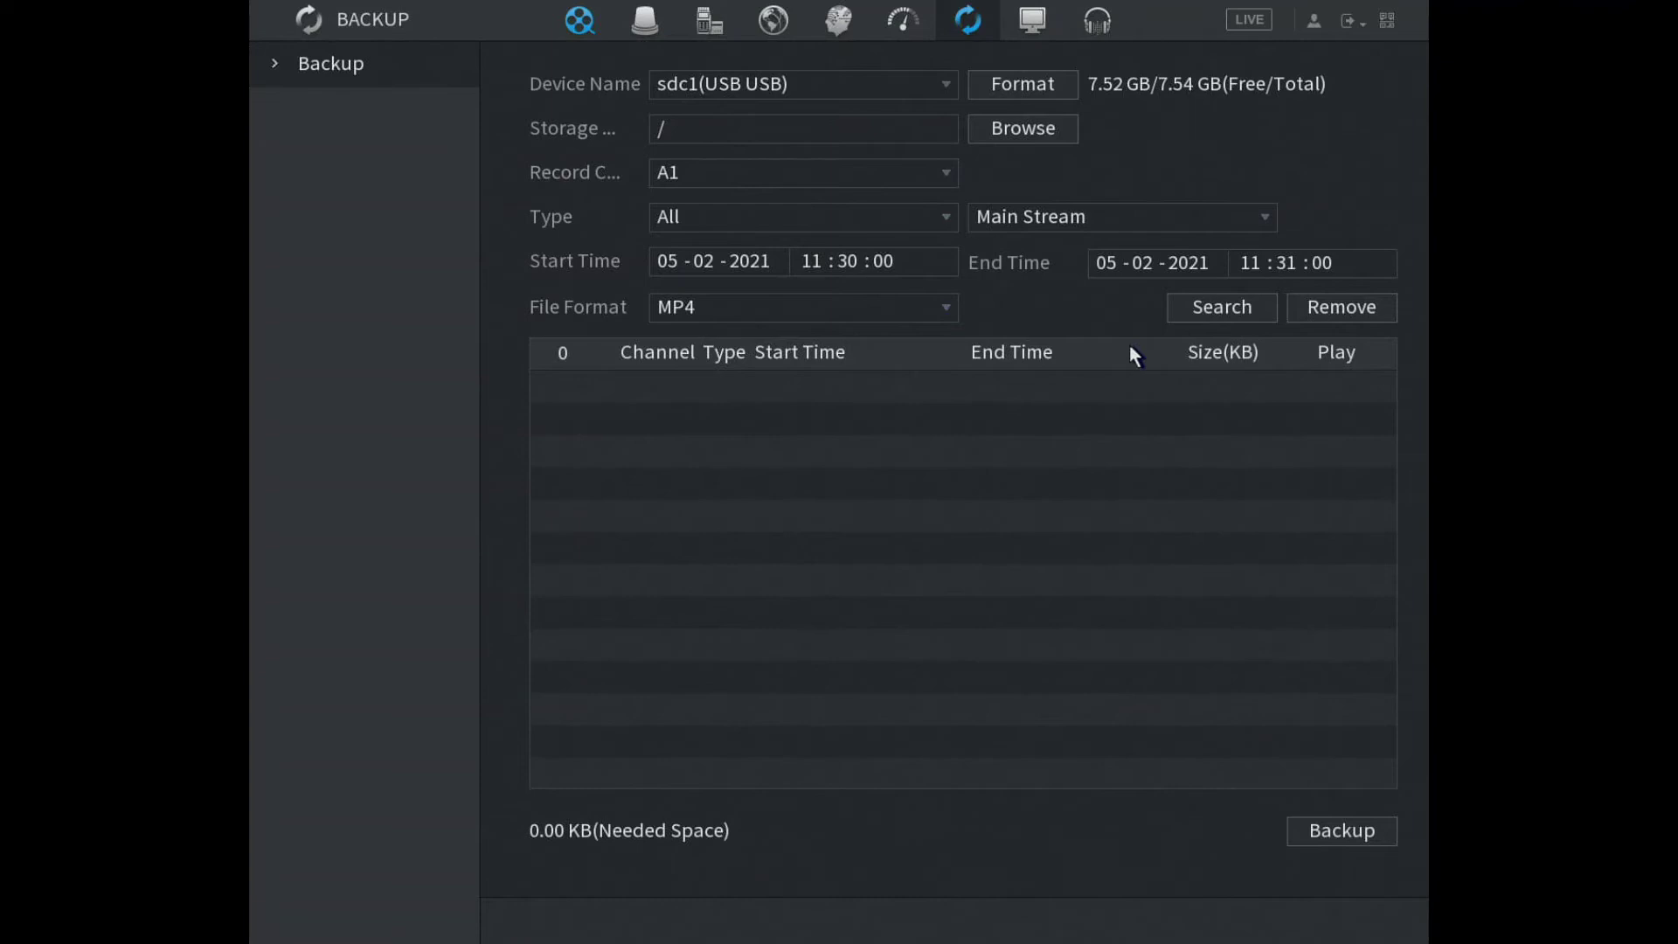
pyautogui.click(687, 313)
pyautogui.click(714, 337)
pyautogui.click(711, 307)
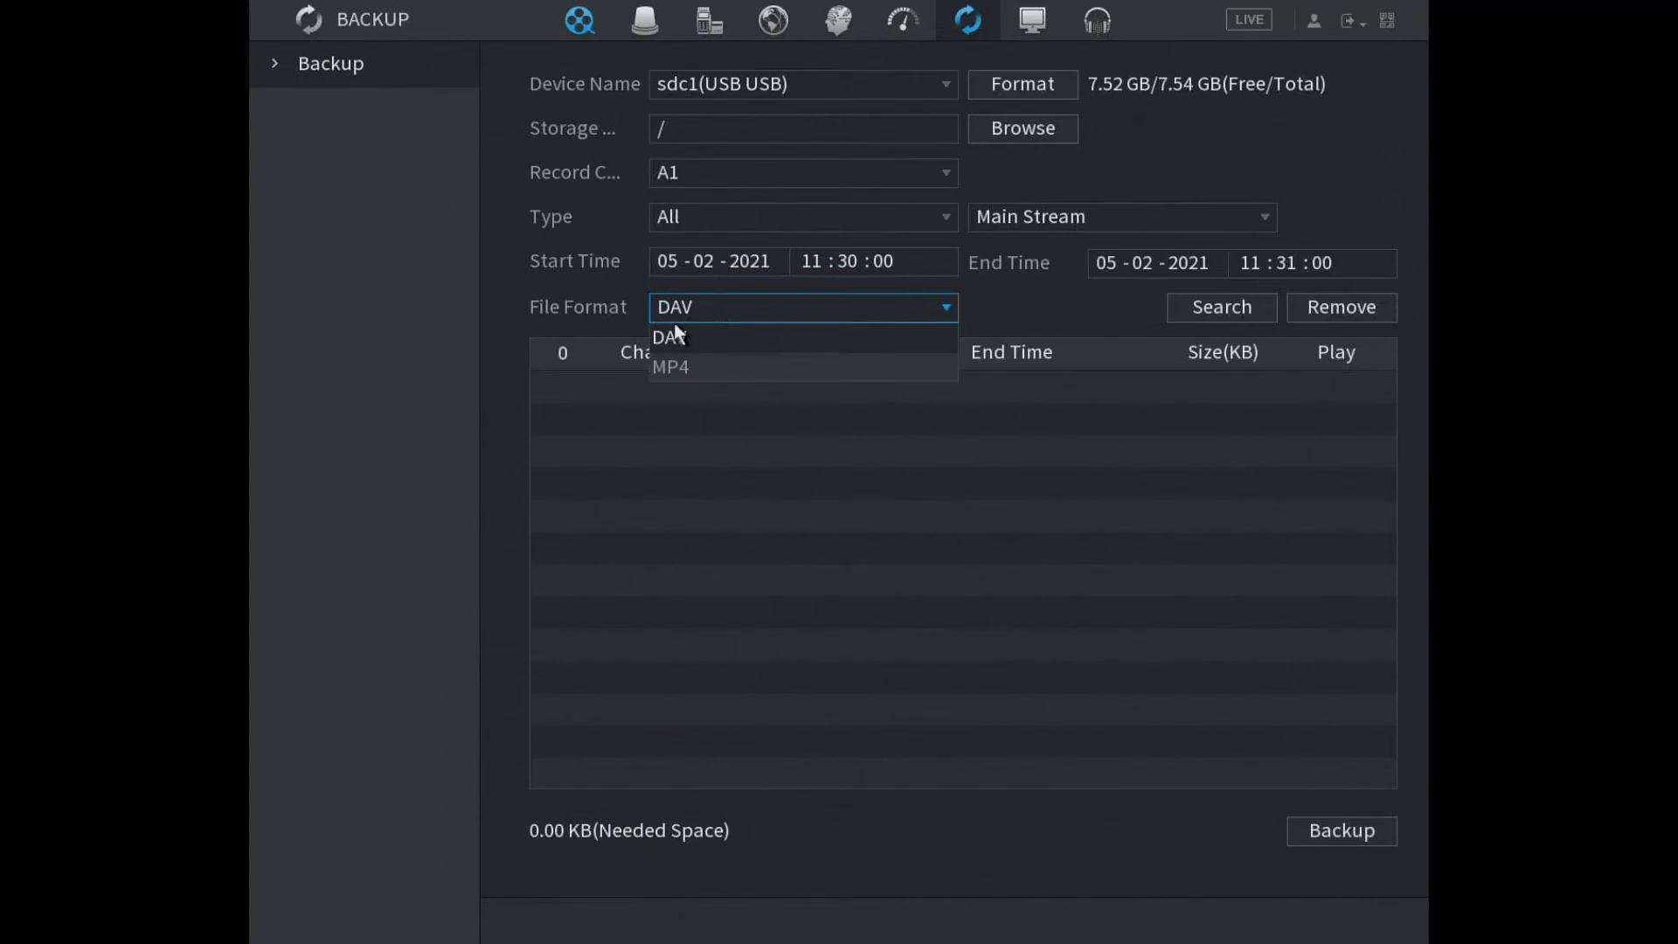
pyautogui.click(673, 365)
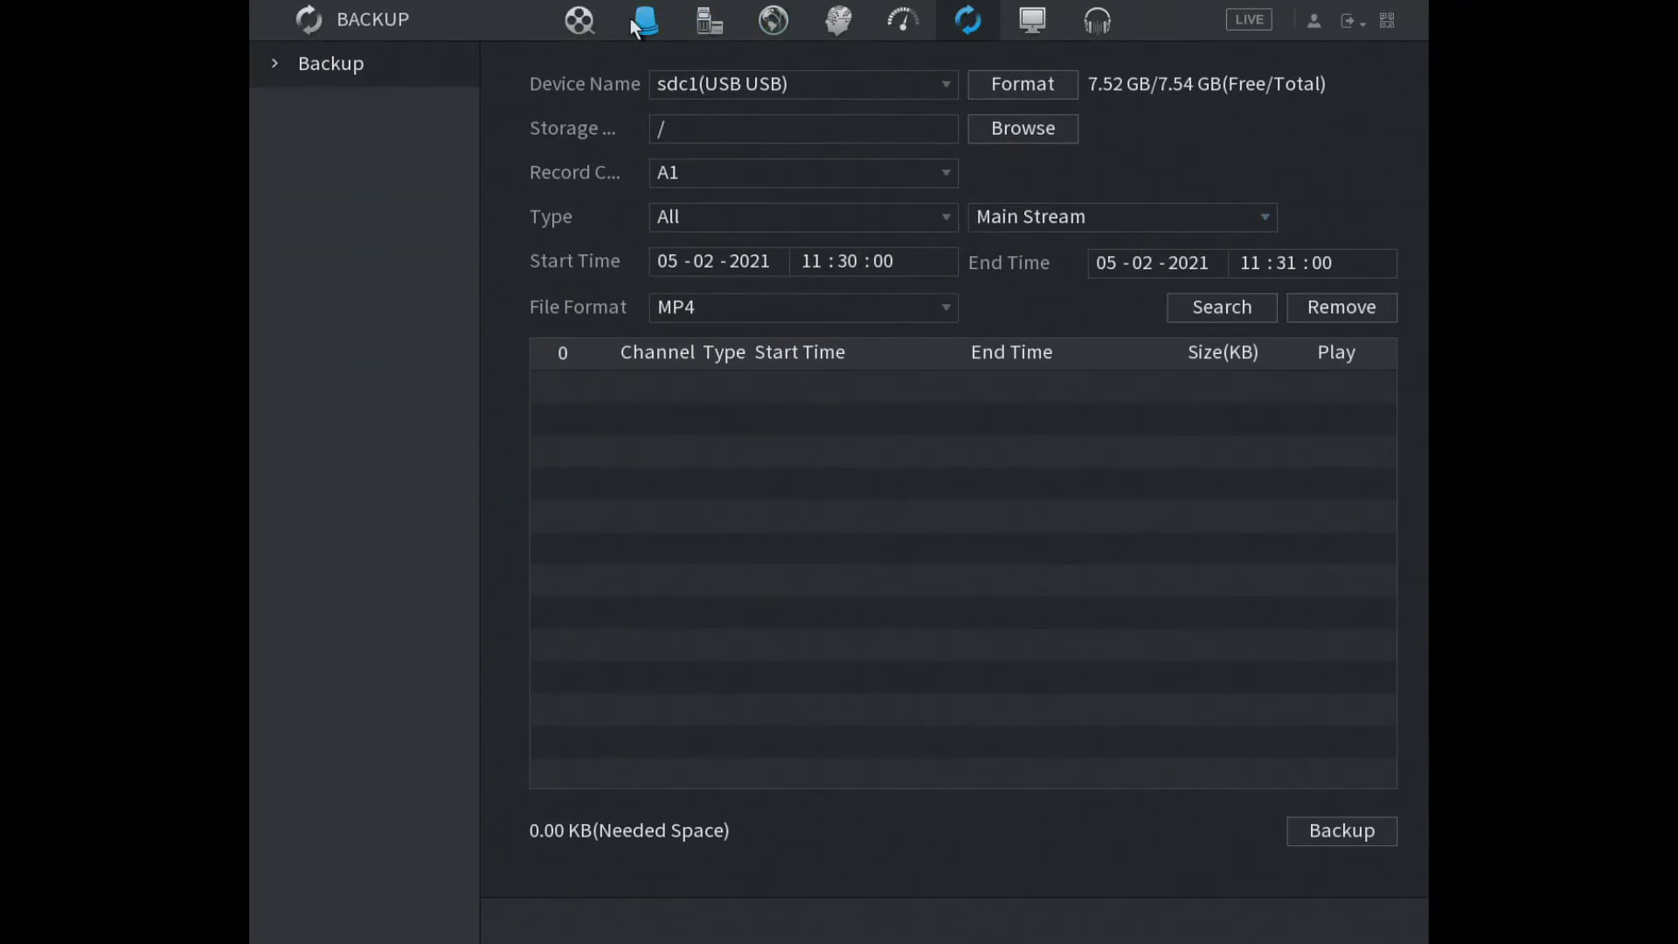
# Step: Search to list the A1 recording from 11:30:00 to 11:31:00, 15064 KB
pyautogui.click(1214, 312)
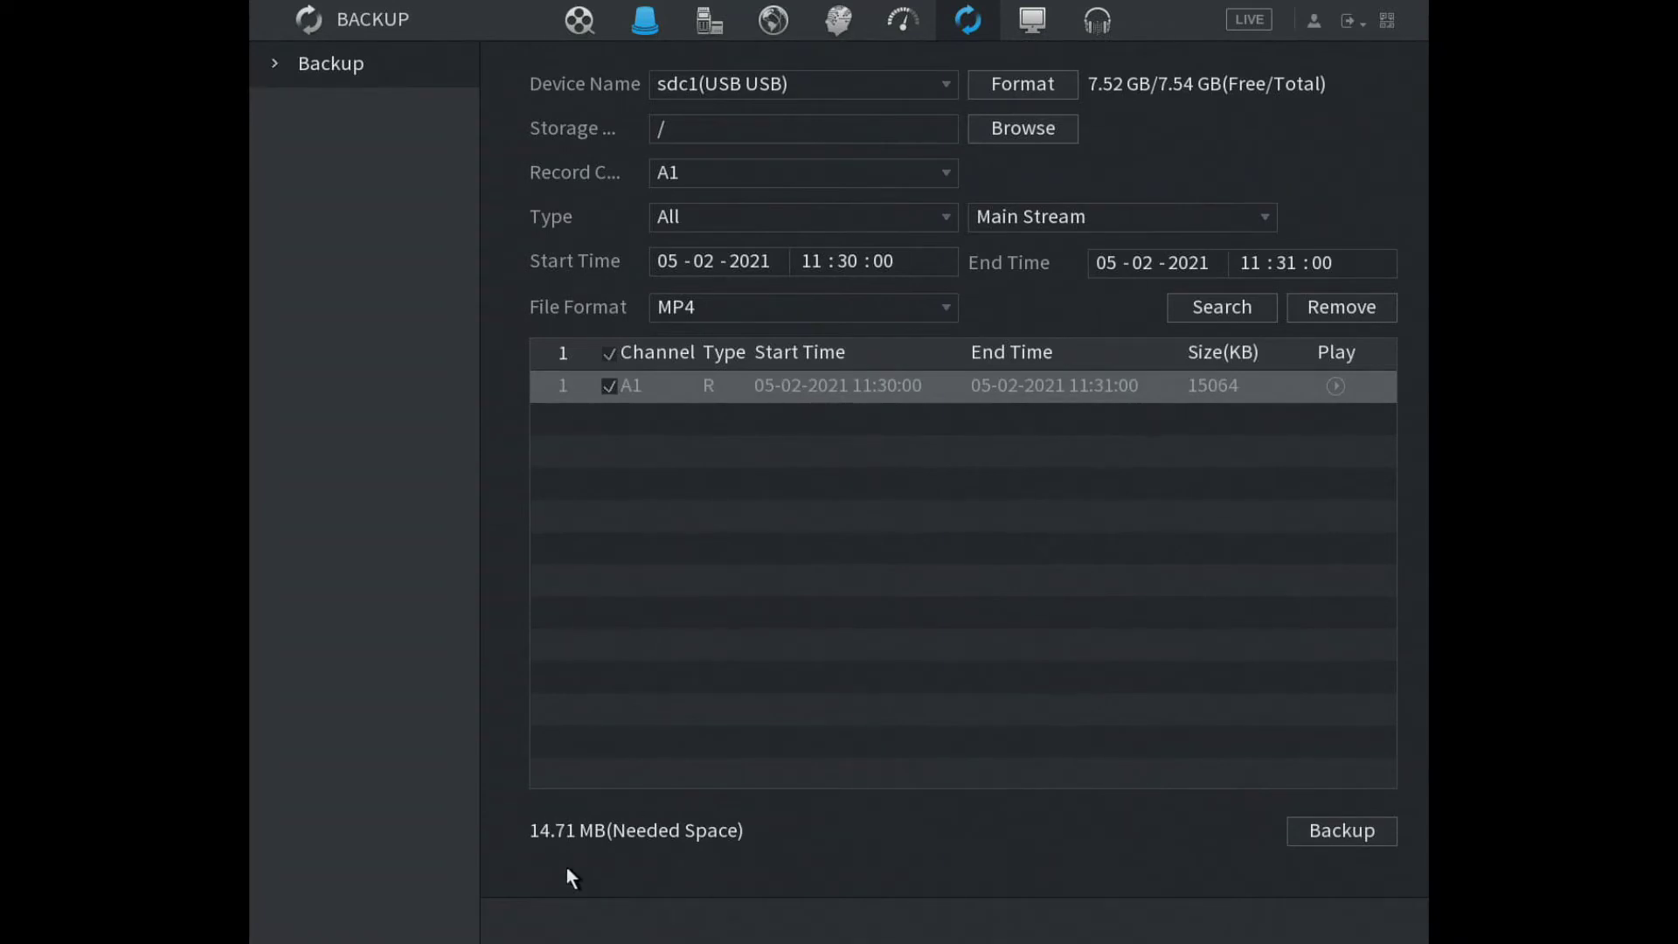
# Step: Back up the listed A1 clip to the USB pen drive and close the file browser
pyautogui.click(1331, 830)
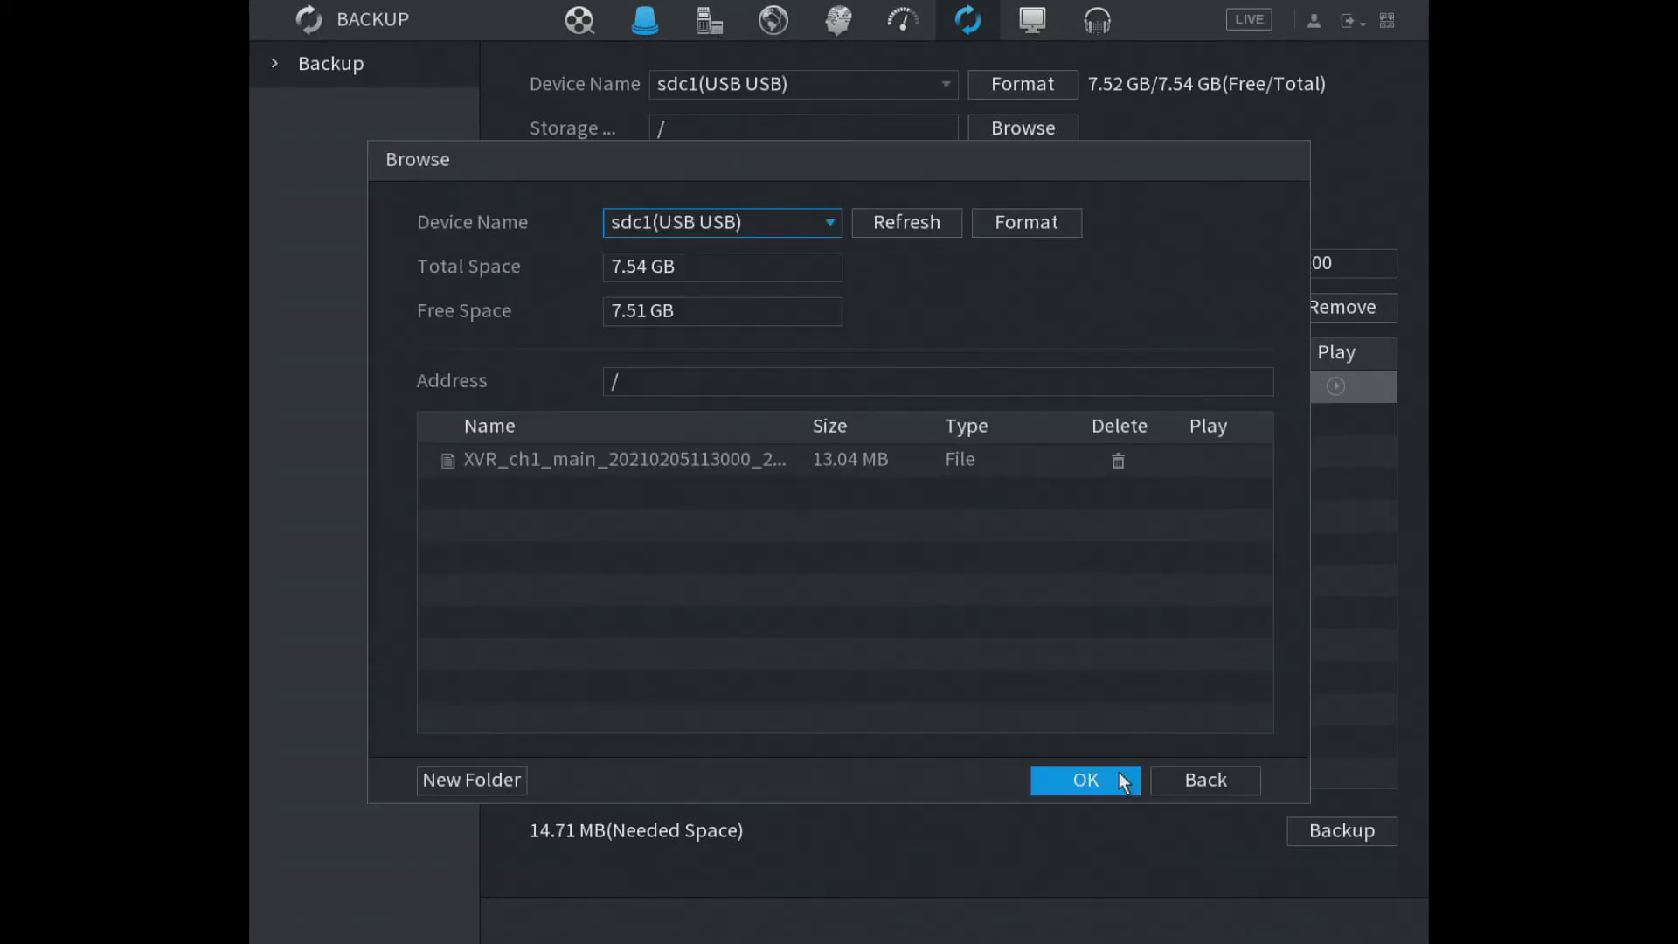
pyautogui.click(1072, 783)
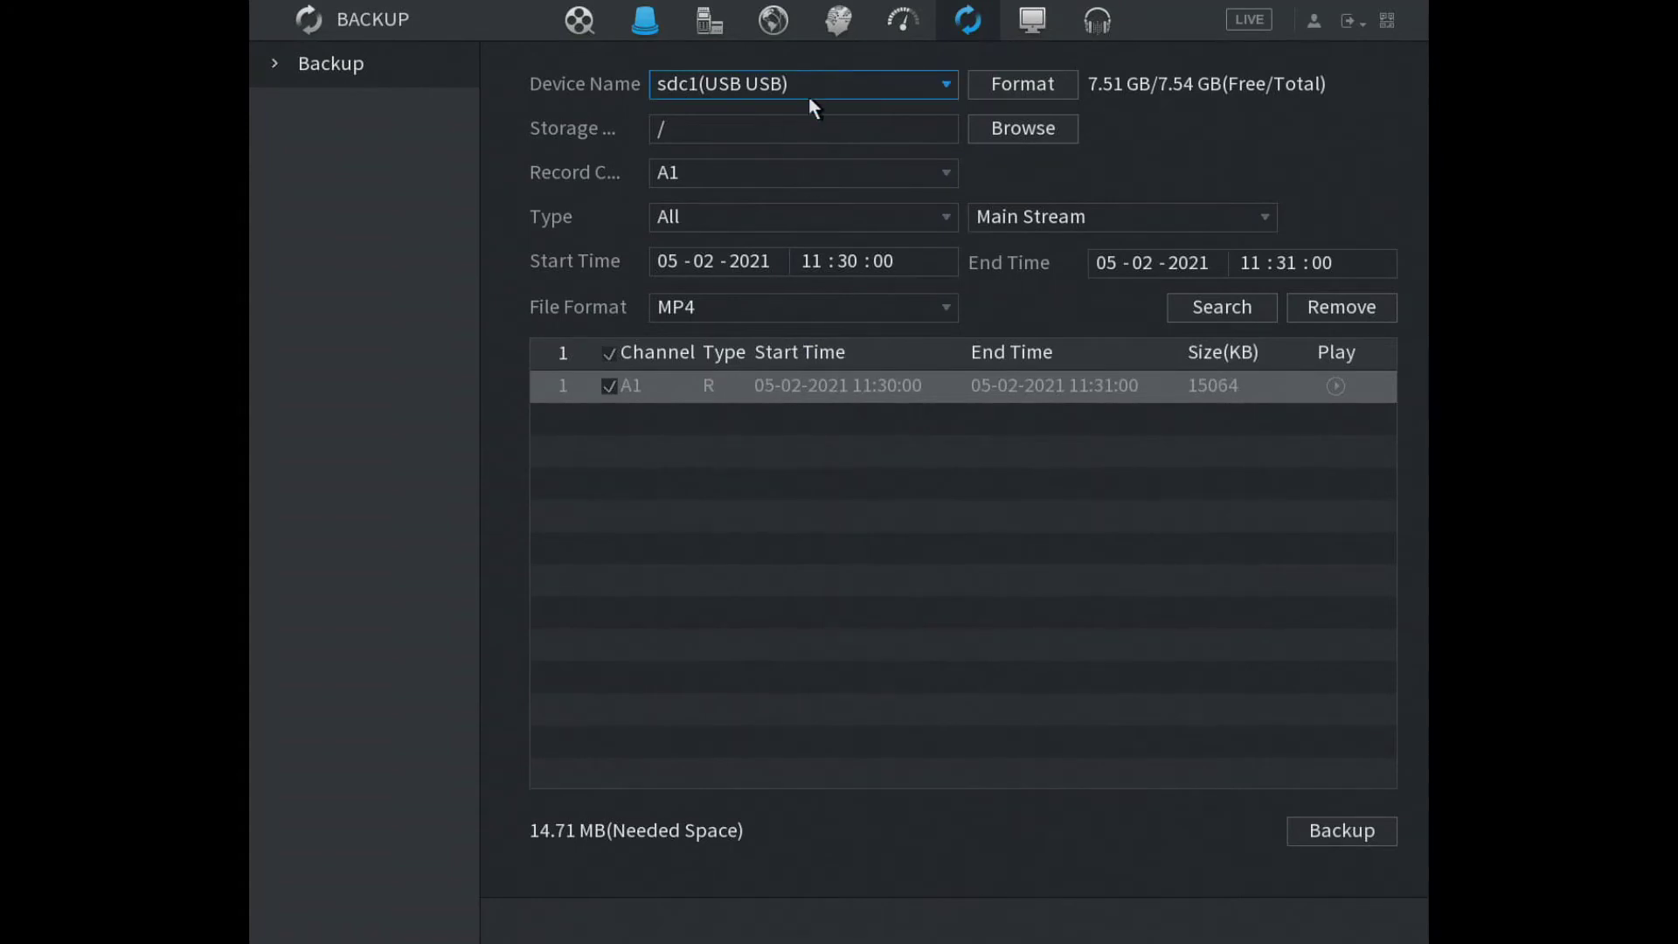
# Step: Choose Record Channel A2 and change the start date to 06-02-2021
pyautogui.click(734, 185)
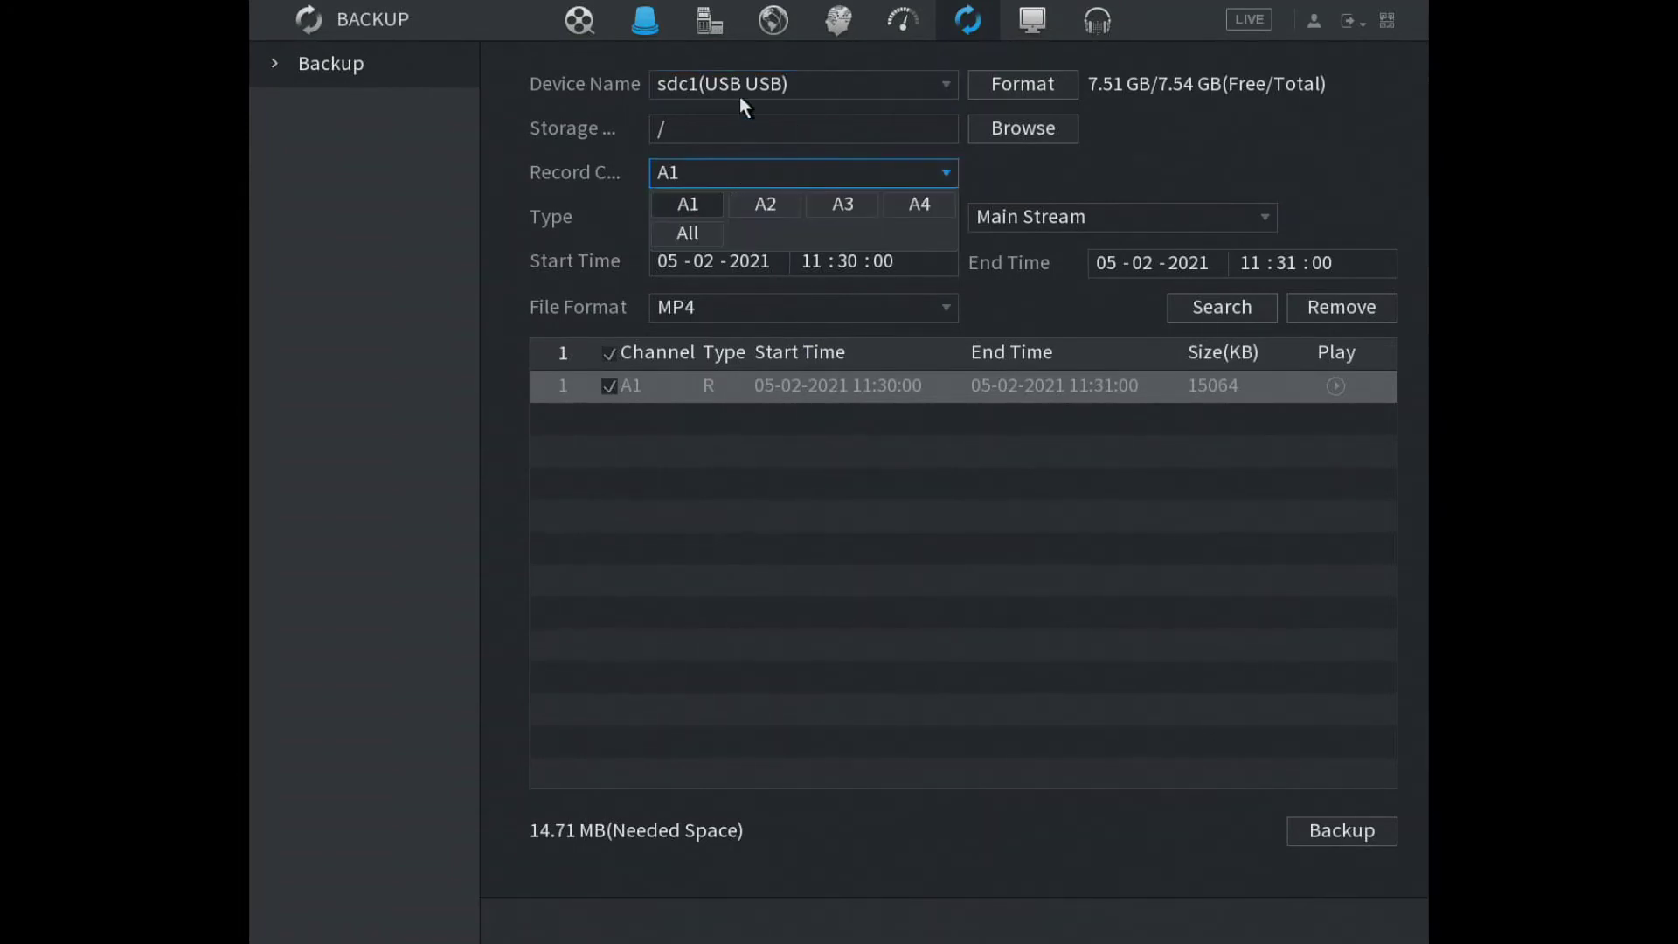
pyautogui.click(769, 204)
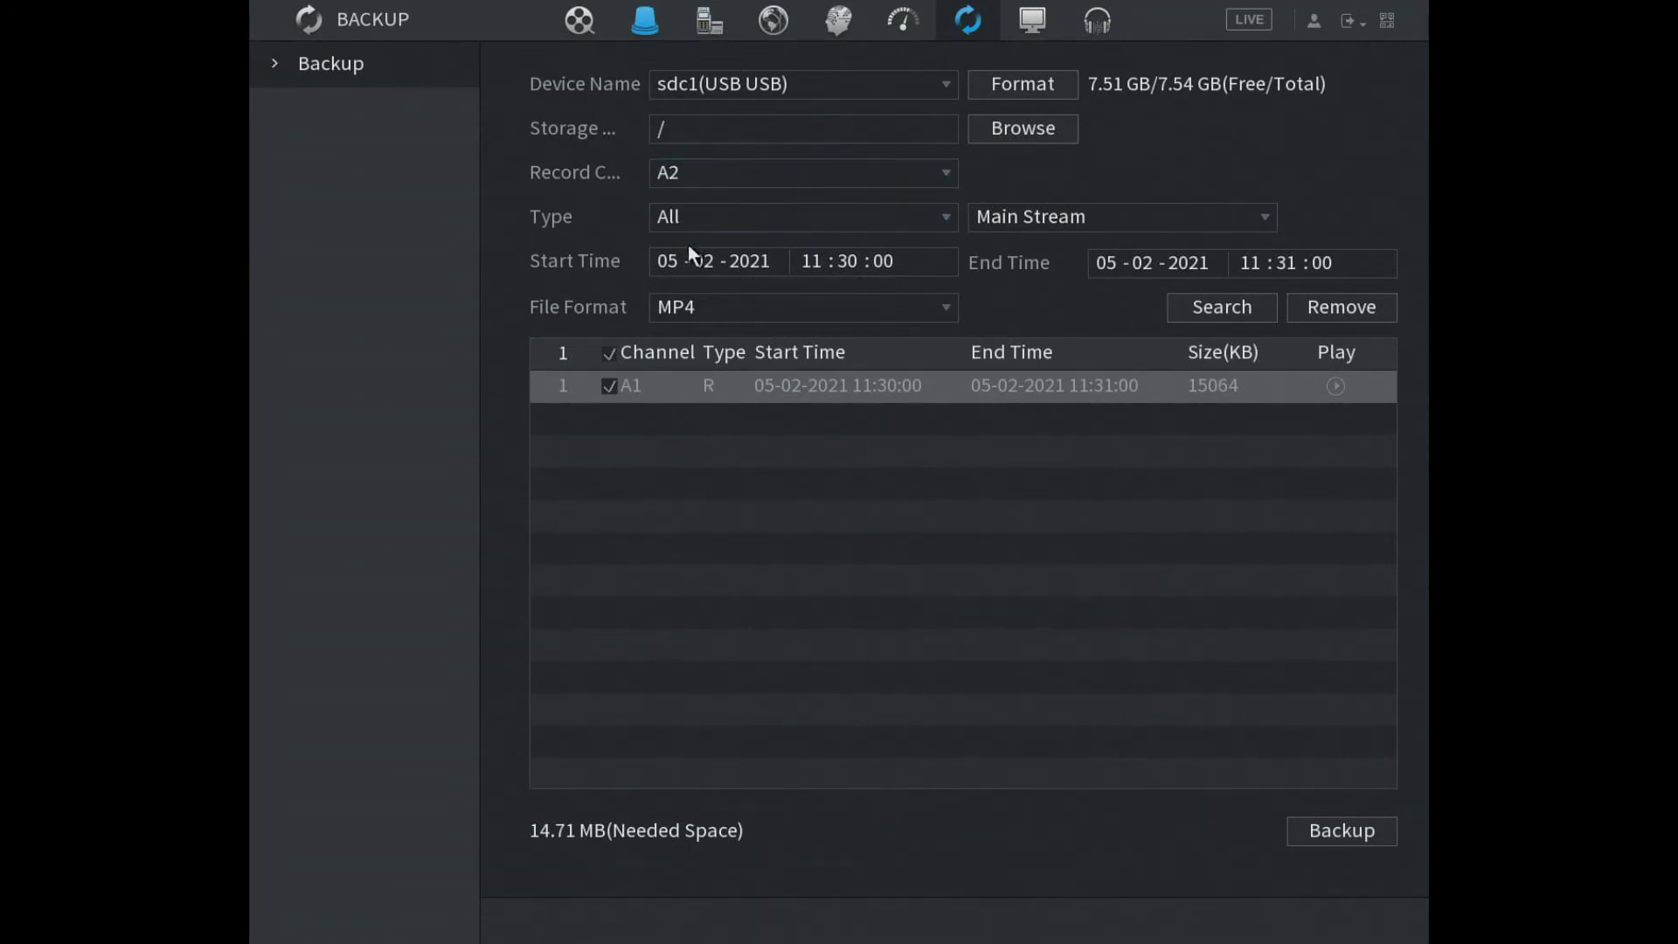
pyautogui.click(670, 265)
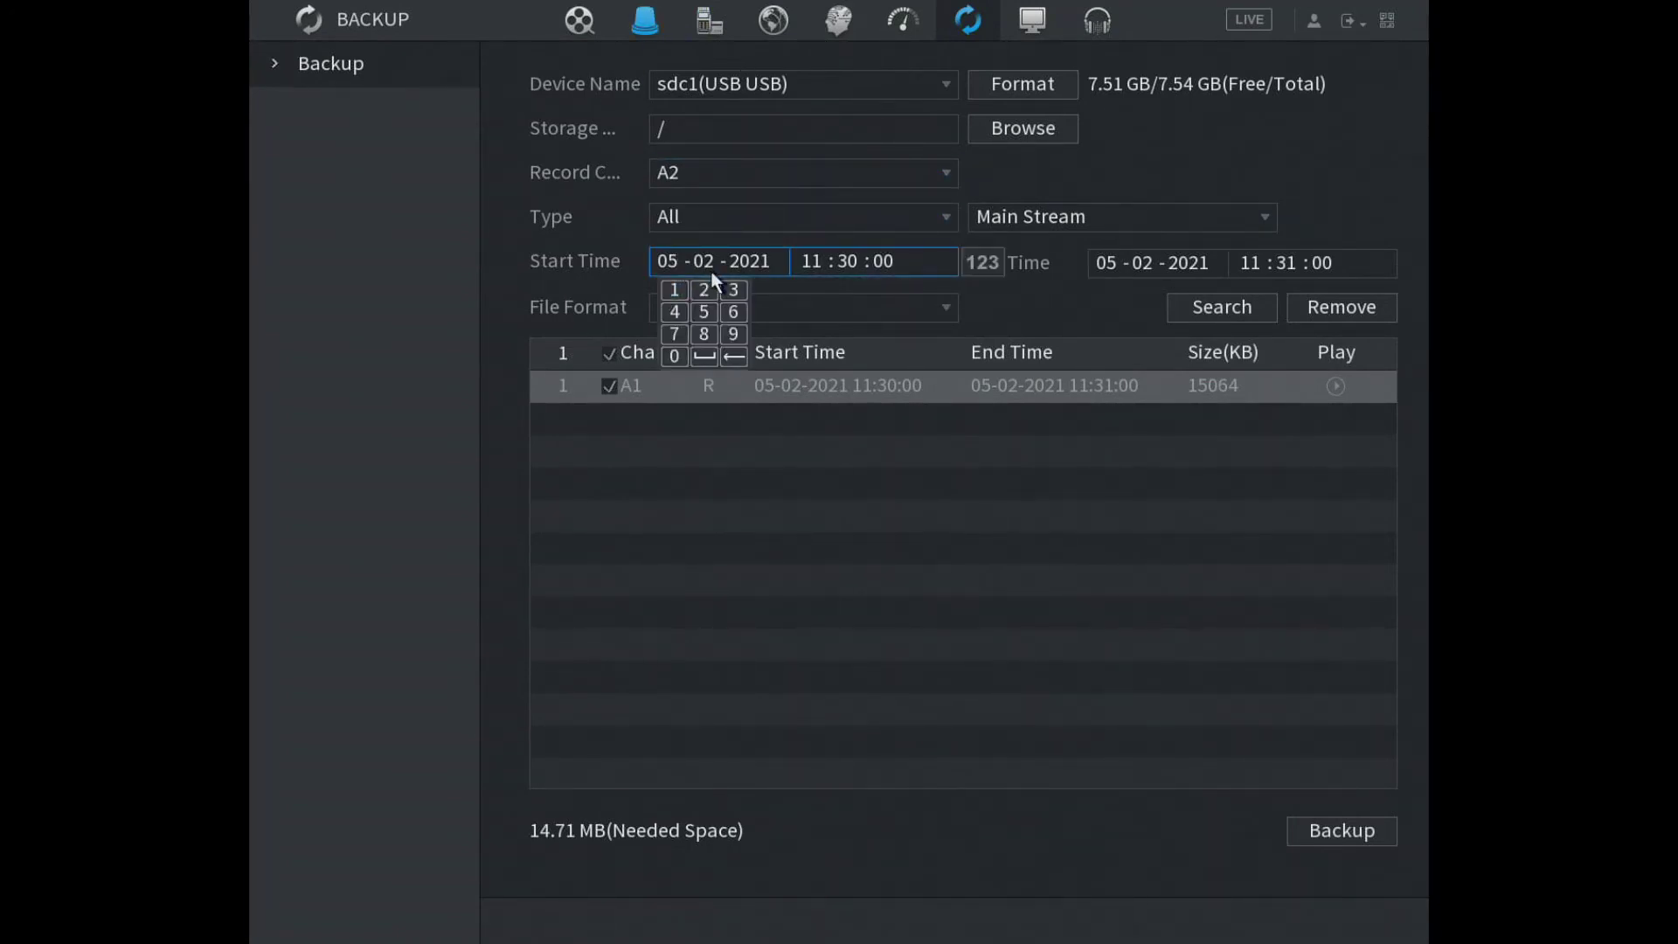
pyautogui.click(737, 317)
pyautogui.click(844, 271)
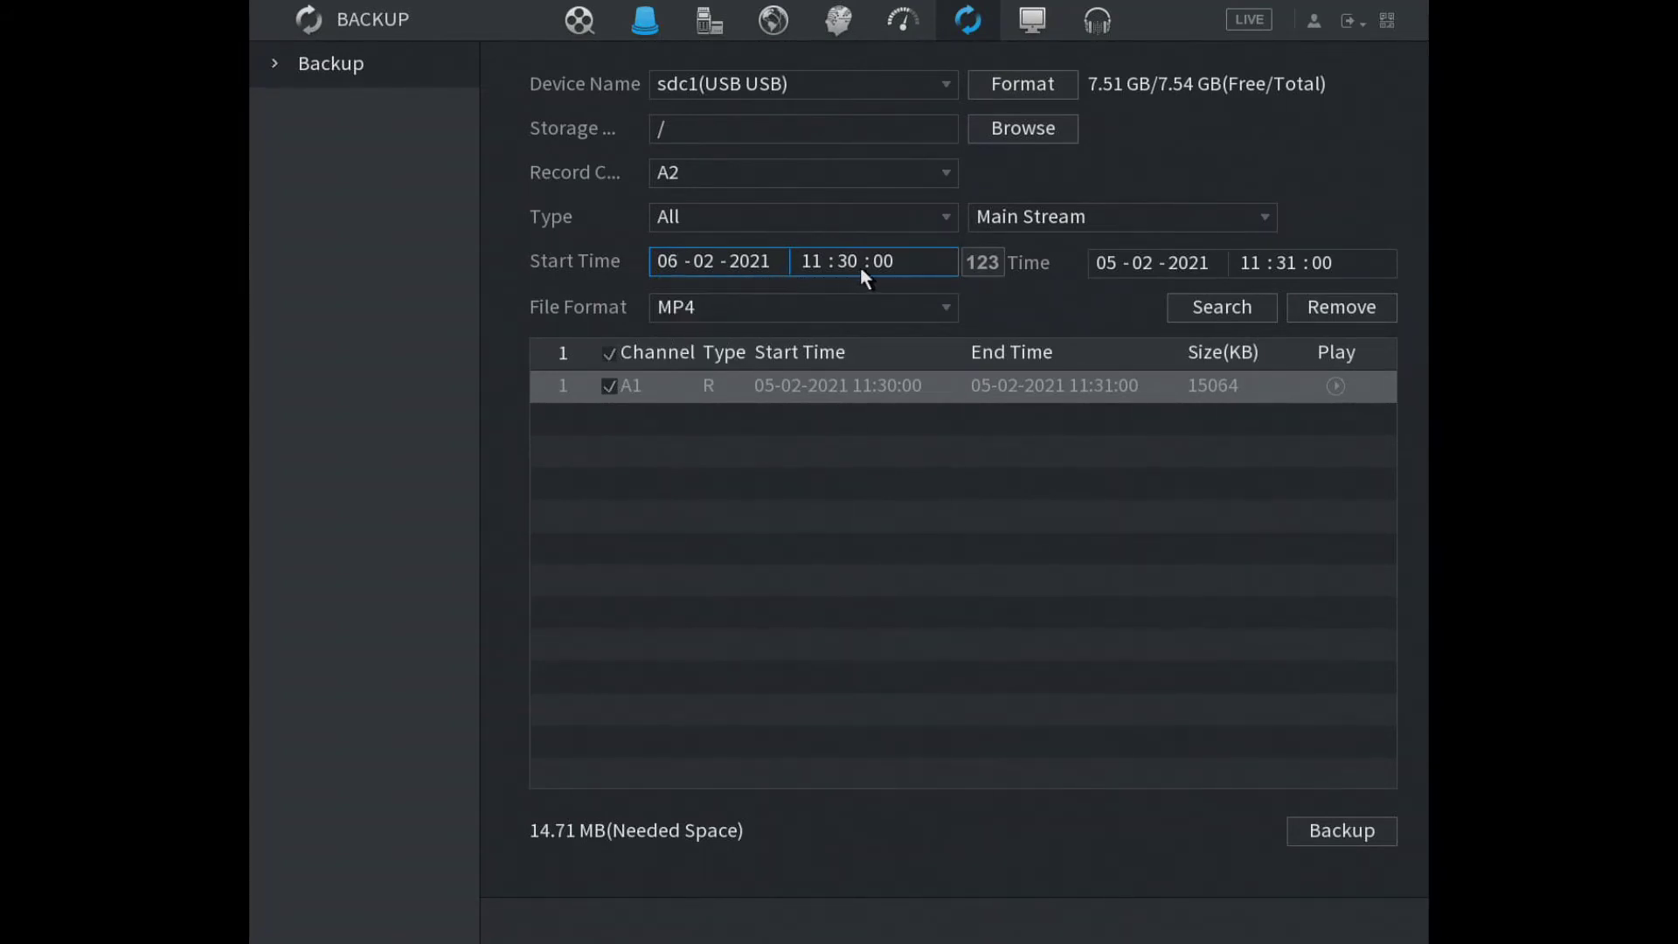
# Step: Change the start hour to 12, giving a start time of 12:30:00
pyautogui.click(825, 272)
pyautogui.click(879, 354)
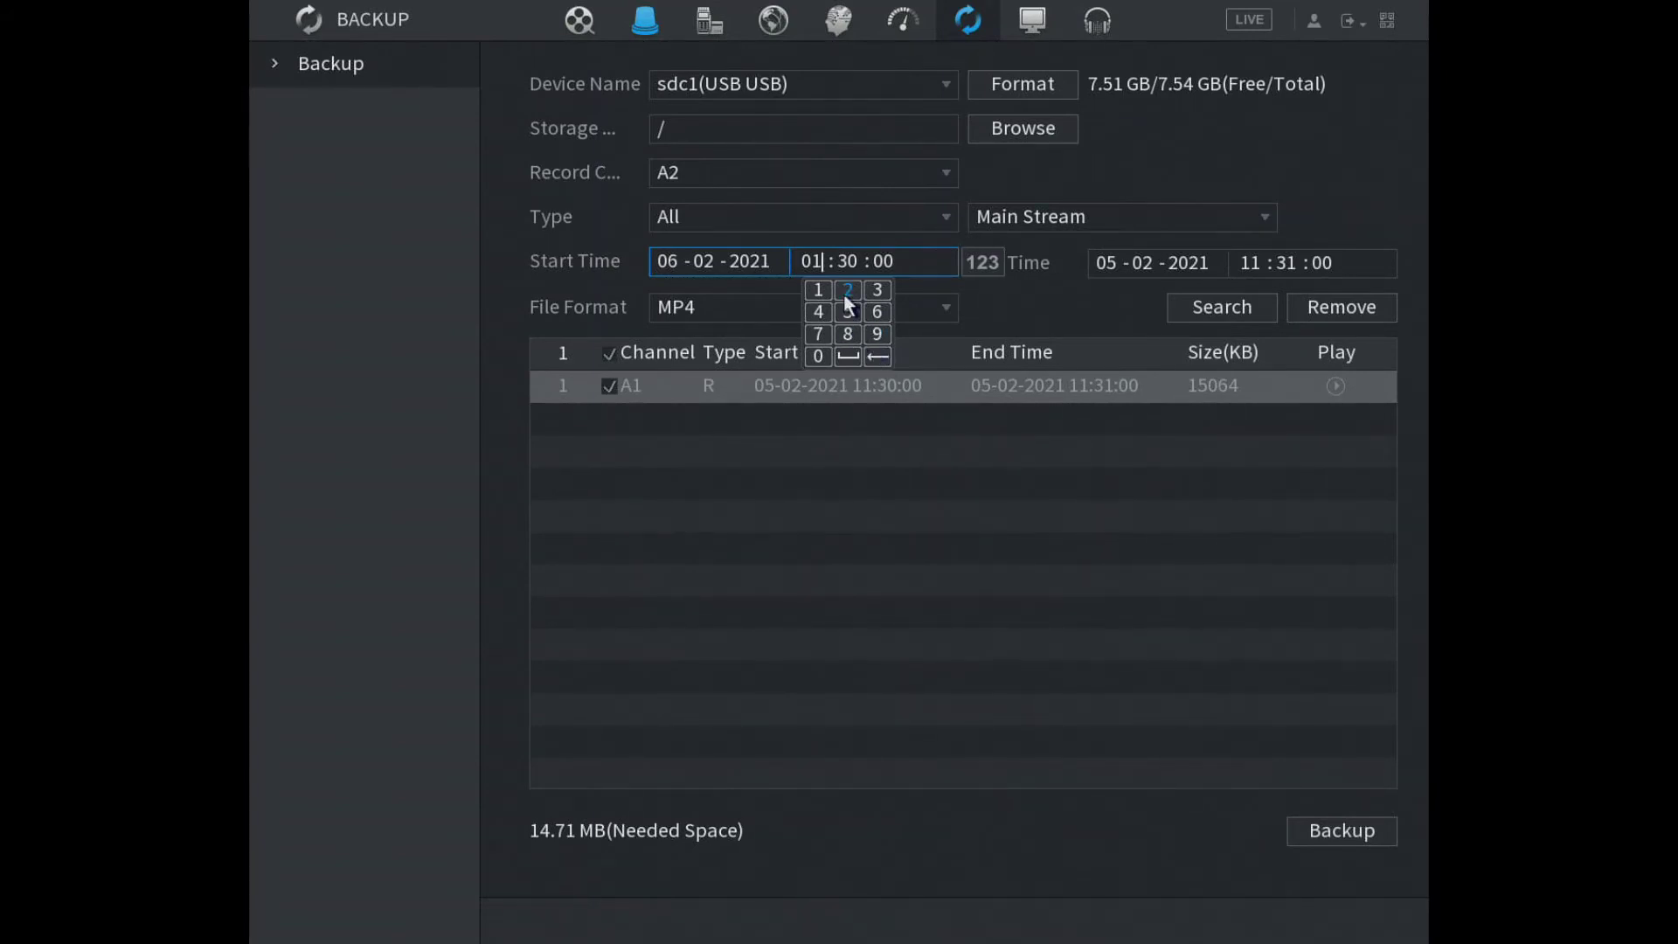
pyautogui.click(879, 353)
pyautogui.click(844, 293)
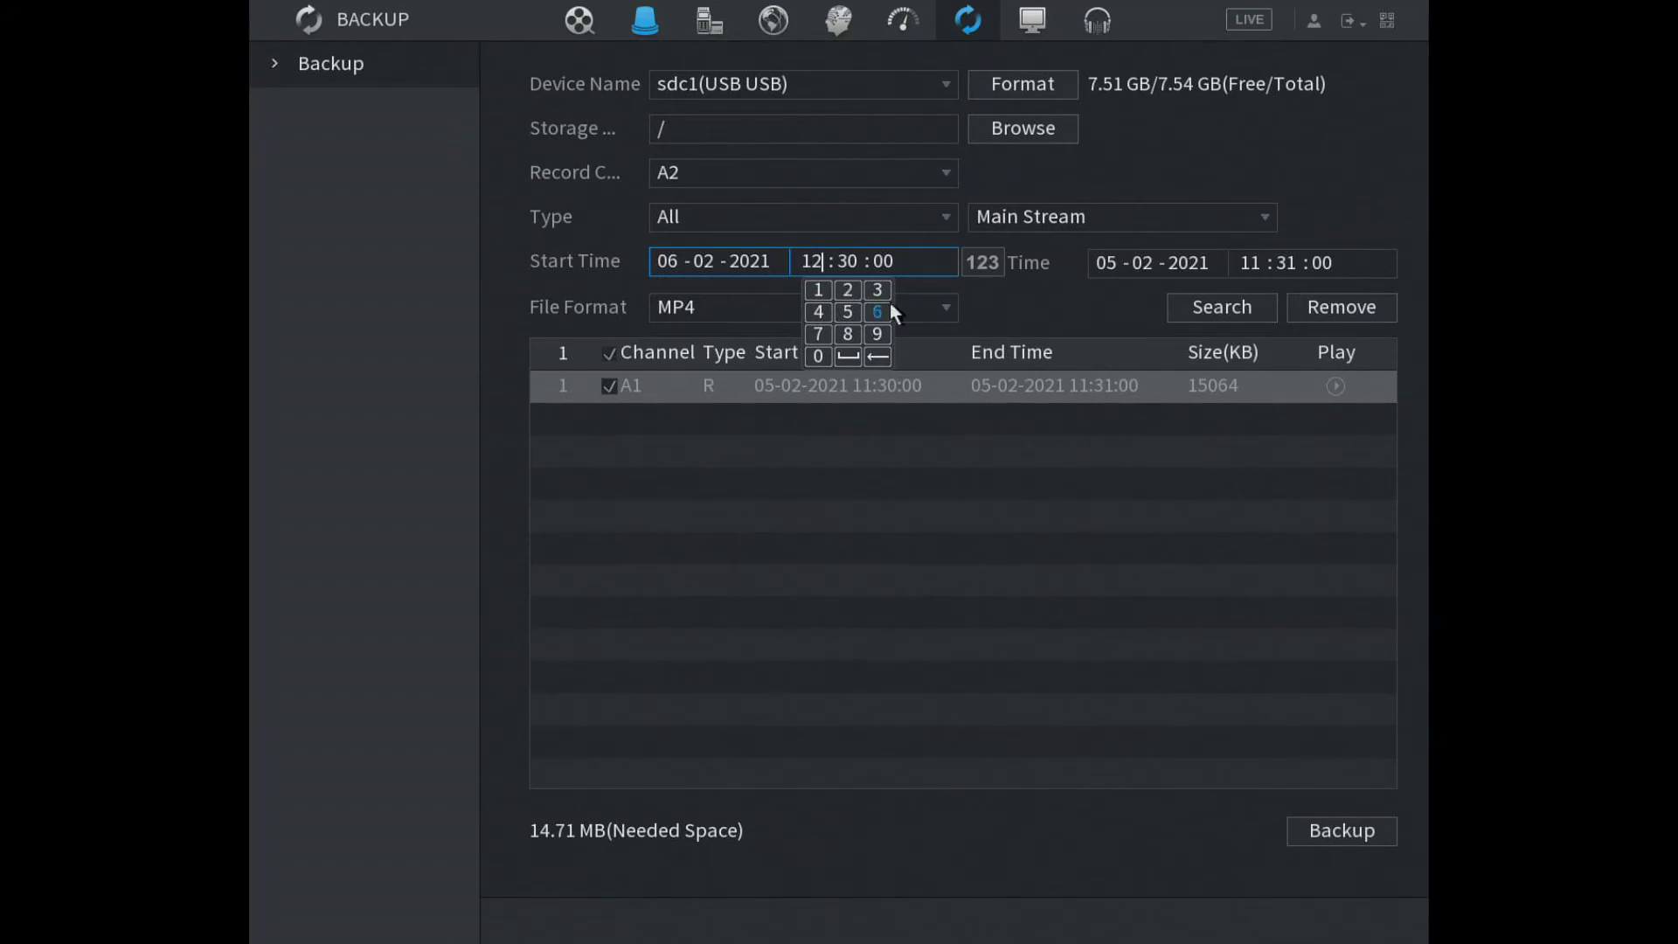
# Step: Set the end date to 06-02-2021 and the end time to 12:31:00
pyautogui.click(1118, 265)
pyautogui.click(1178, 359)
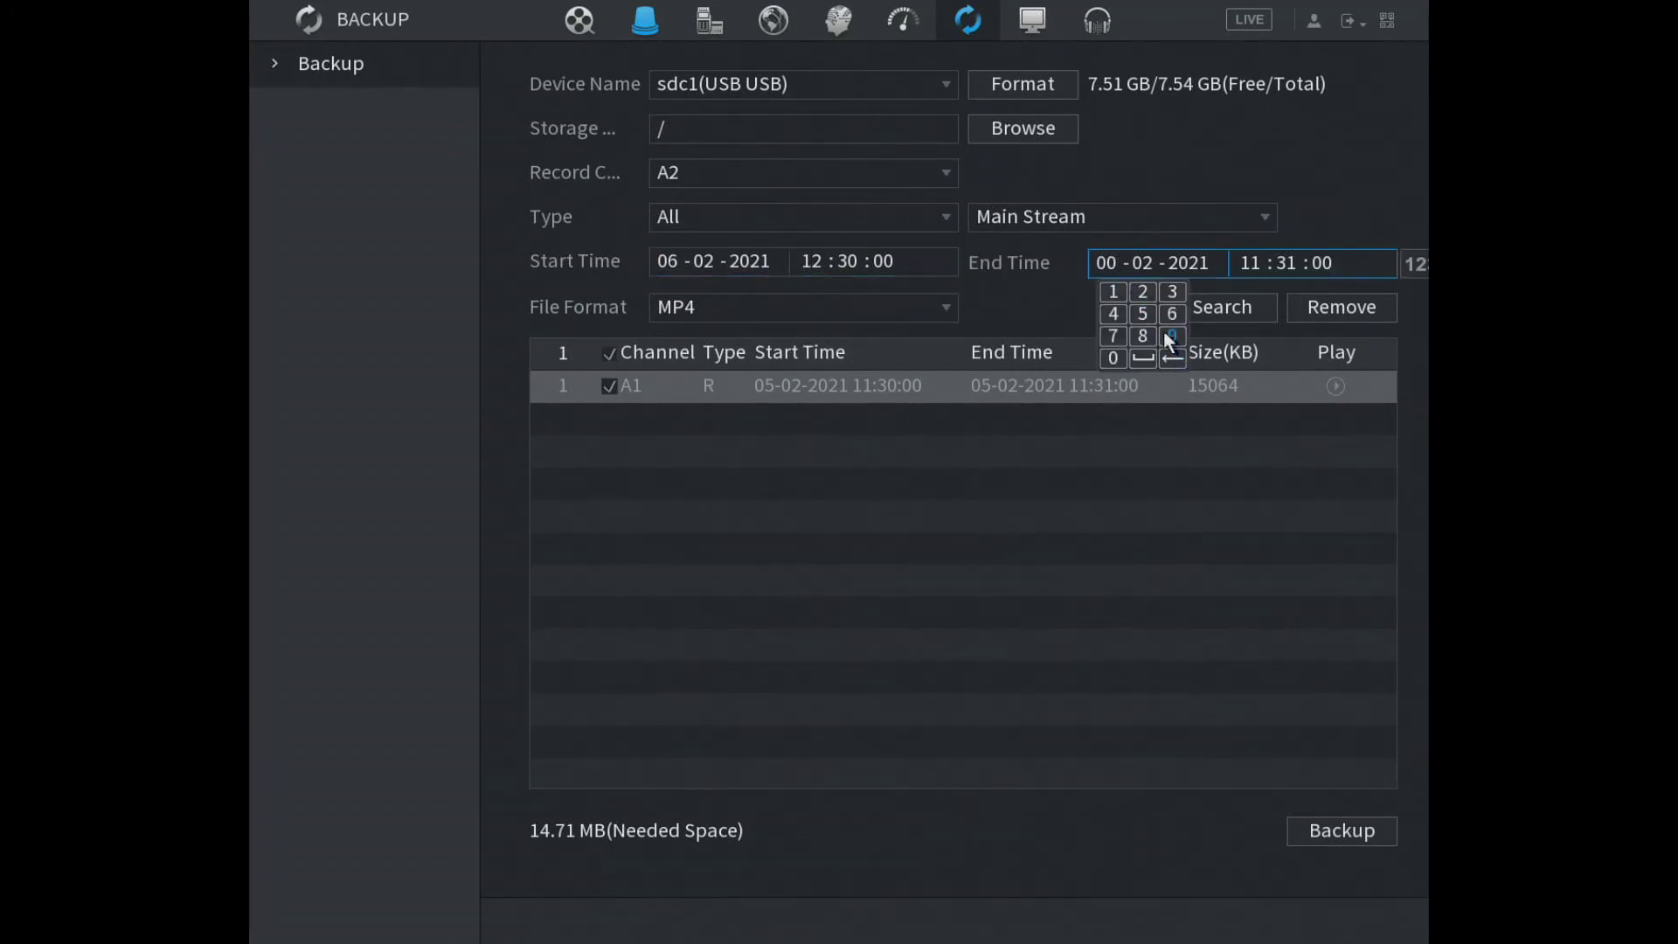
pyautogui.click(1171, 314)
pyautogui.click(1262, 273)
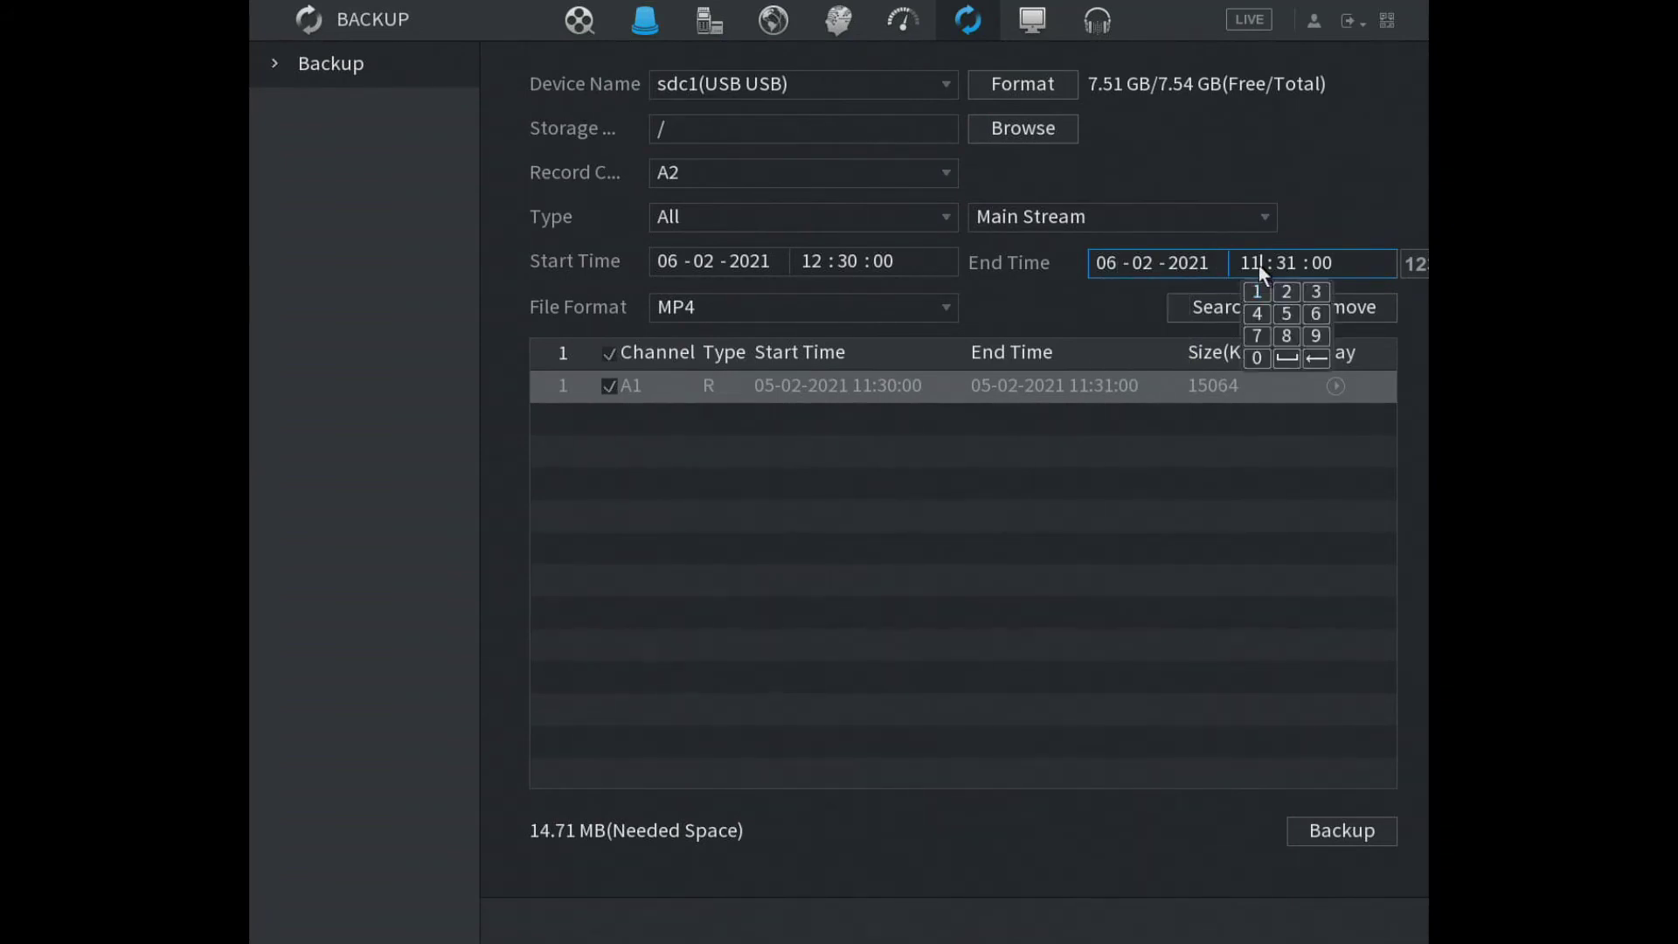
pyautogui.click(1315, 354)
pyautogui.click(1255, 274)
pyautogui.click(1287, 290)
pyautogui.click(844, 266)
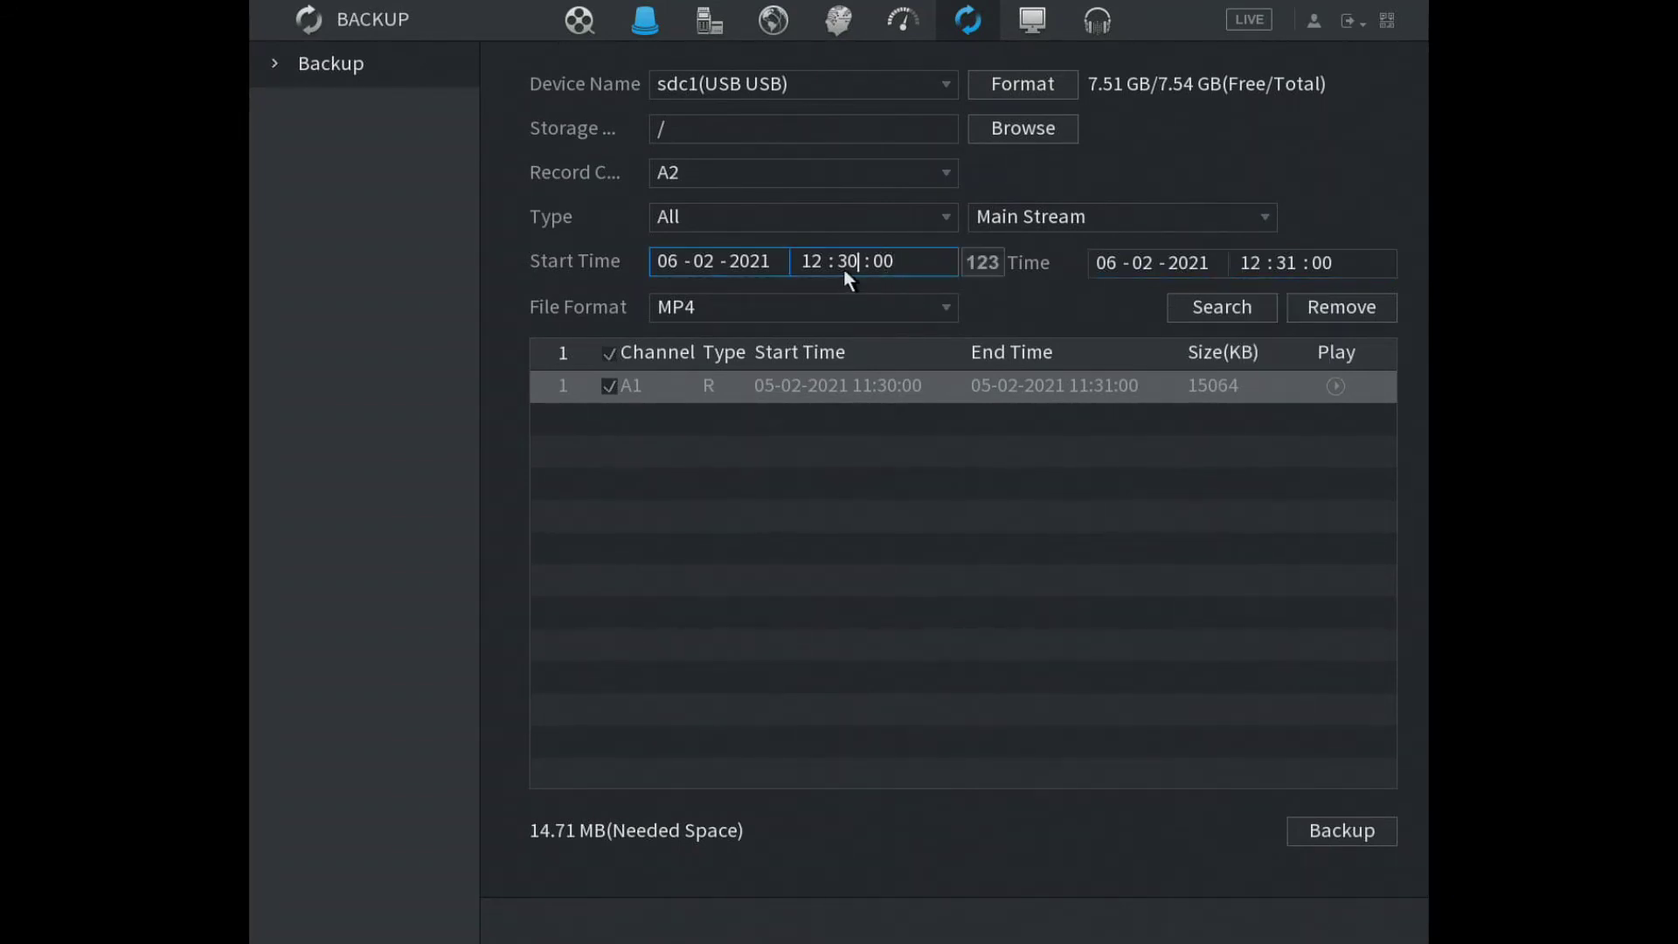
pyautogui.click(1198, 311)
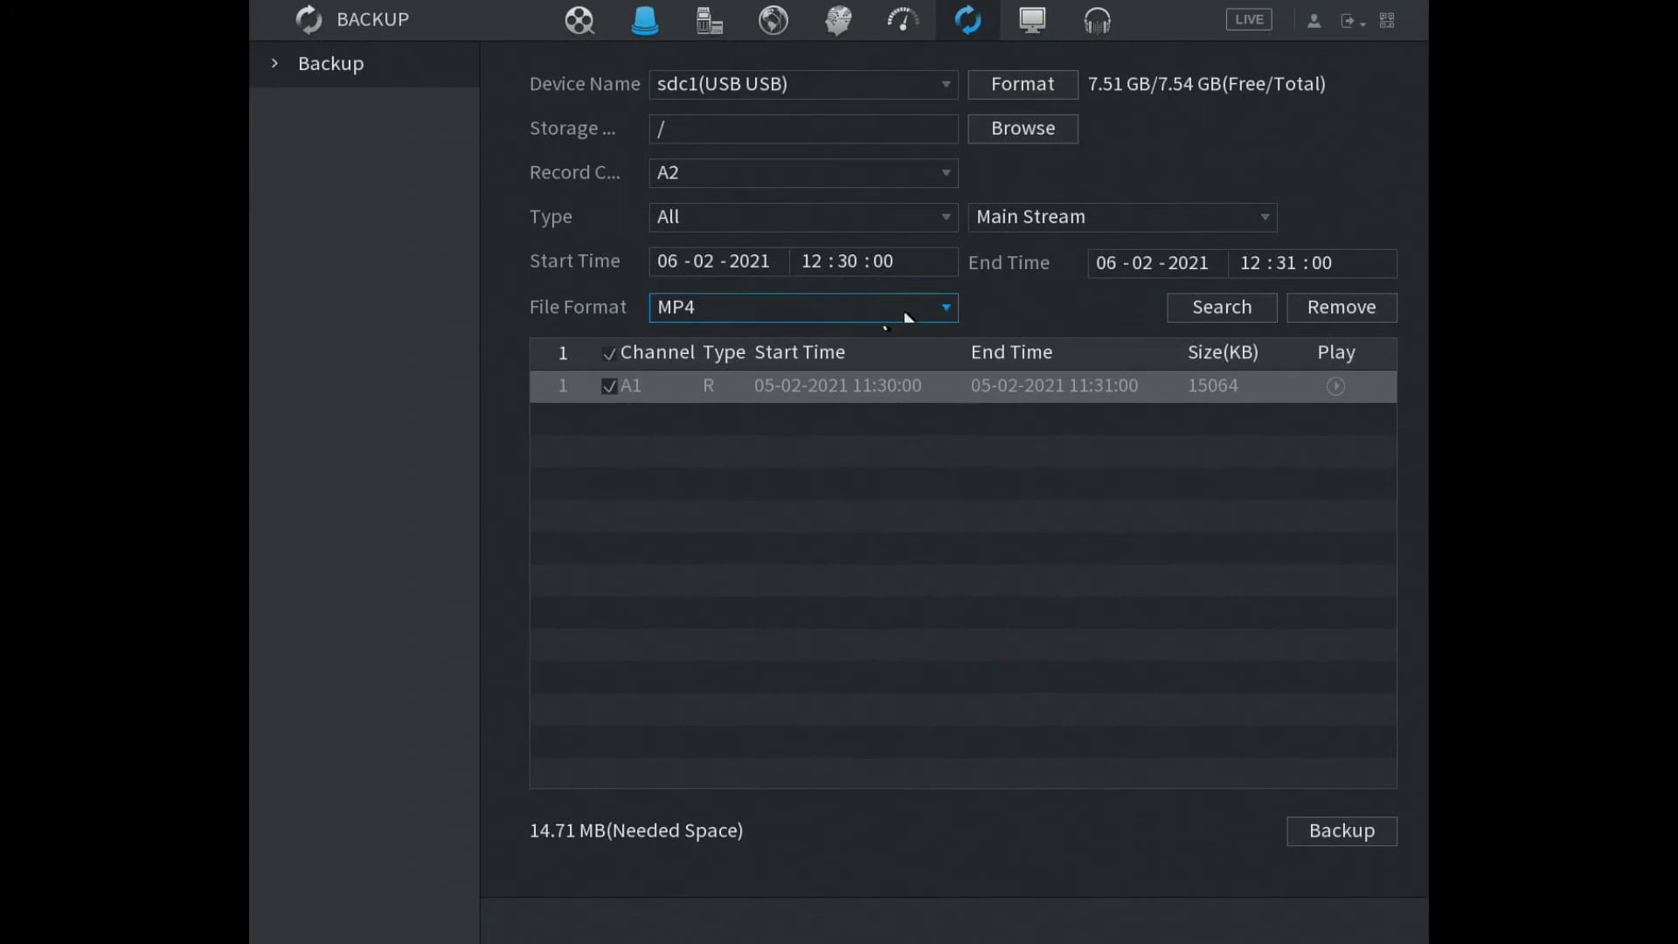
# Step: List the 238 KB A2 clip from 06-02-2021, then change both search dates to 04-02-2021
pyautogui.click(1227, 304)
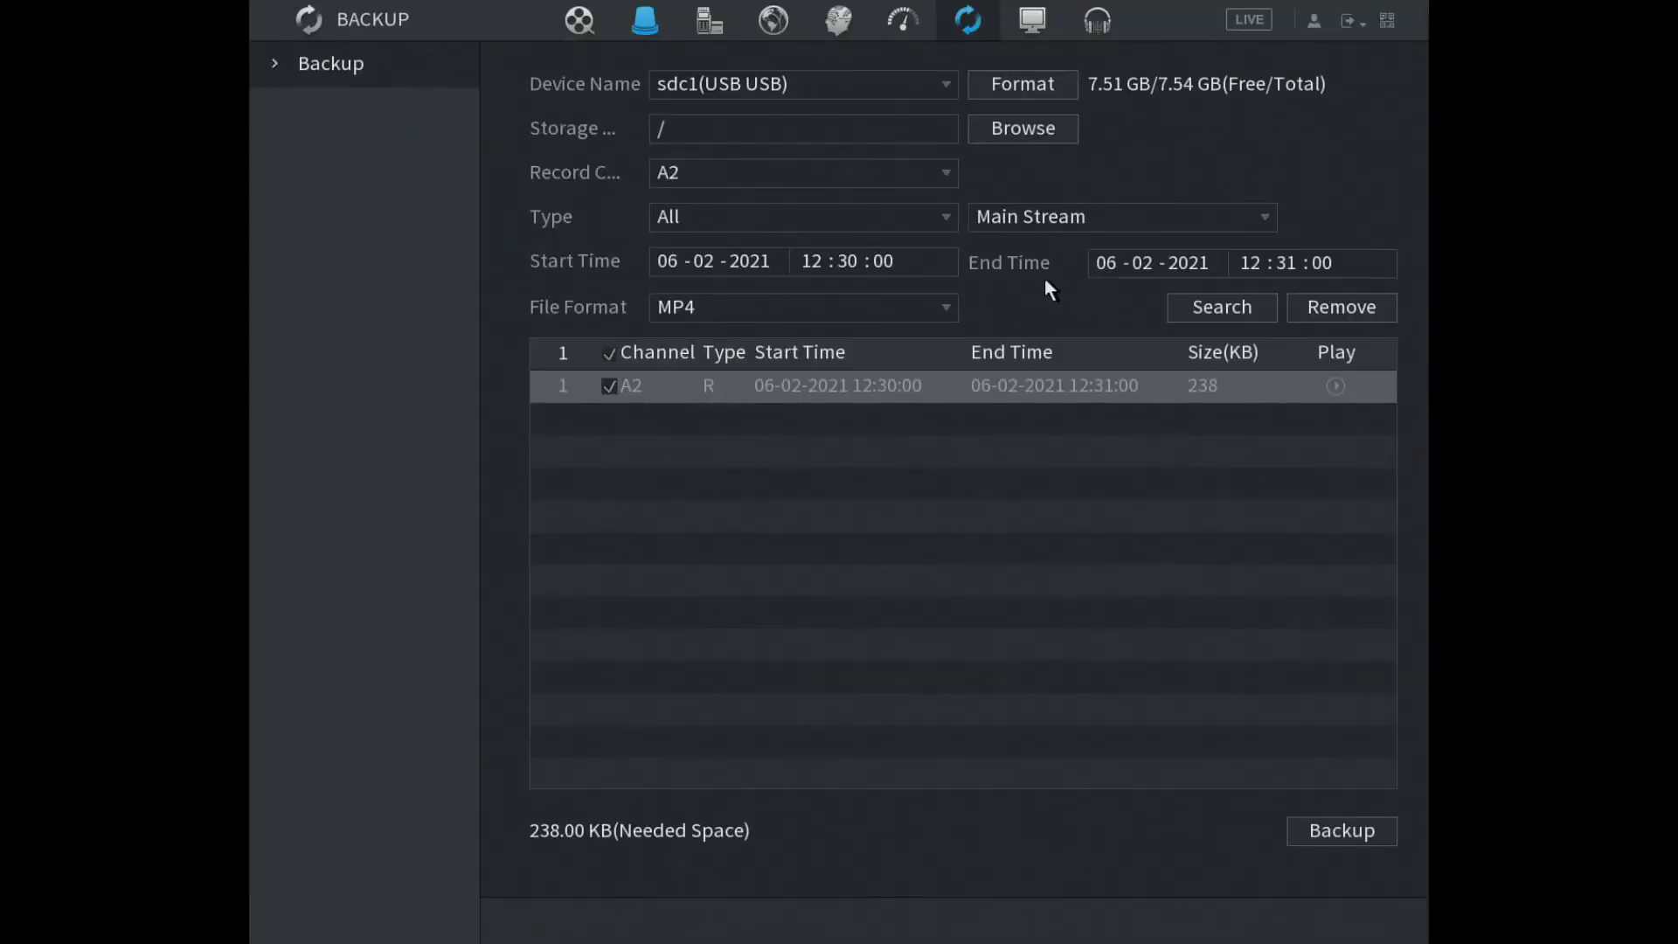
pyautogui.click(1116, 265)
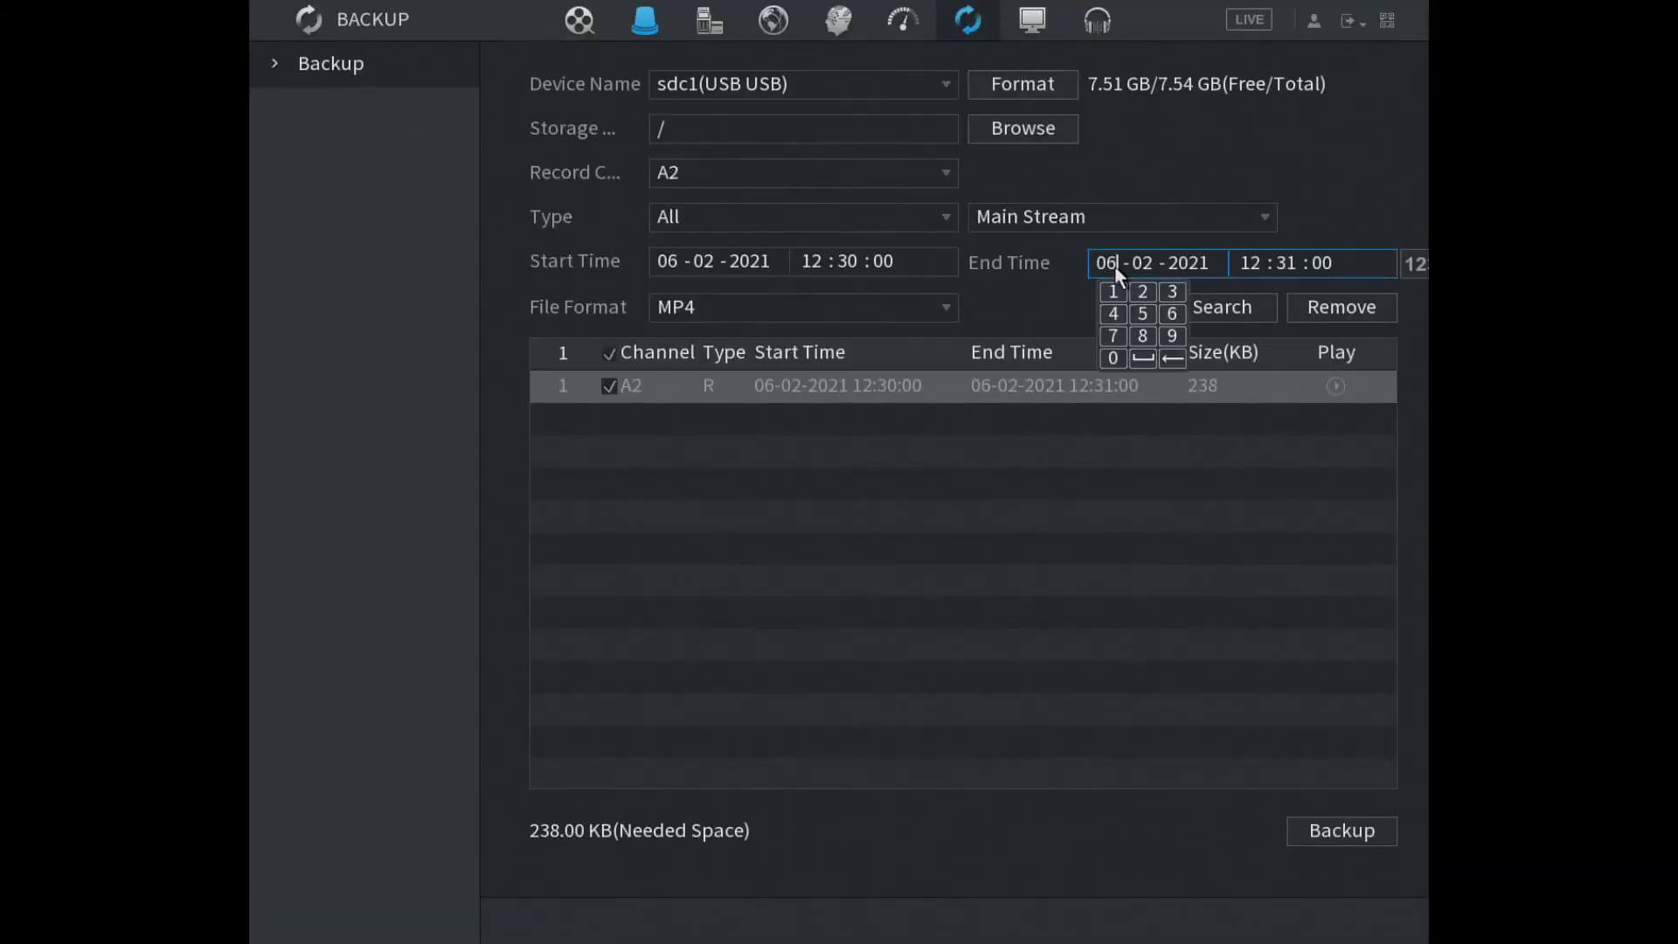
pyautogui.click(1177, 358)
pyautogui.click(1113, 315)
pyautogui.click(657, 264)
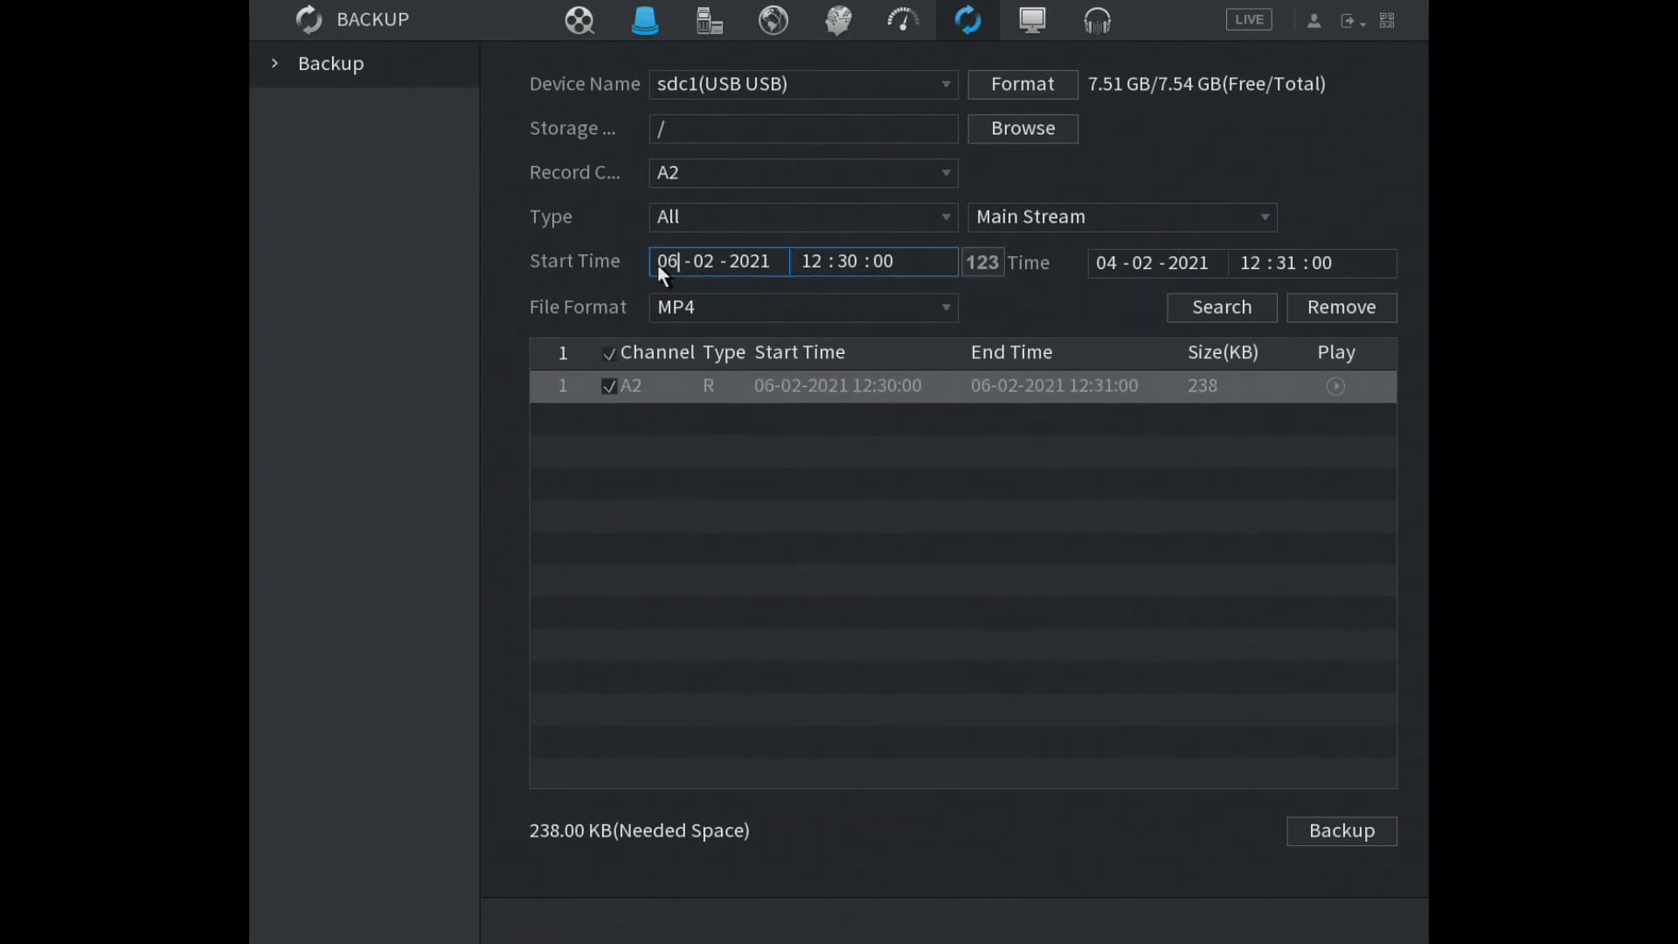
pyautogui.click(680, 261)
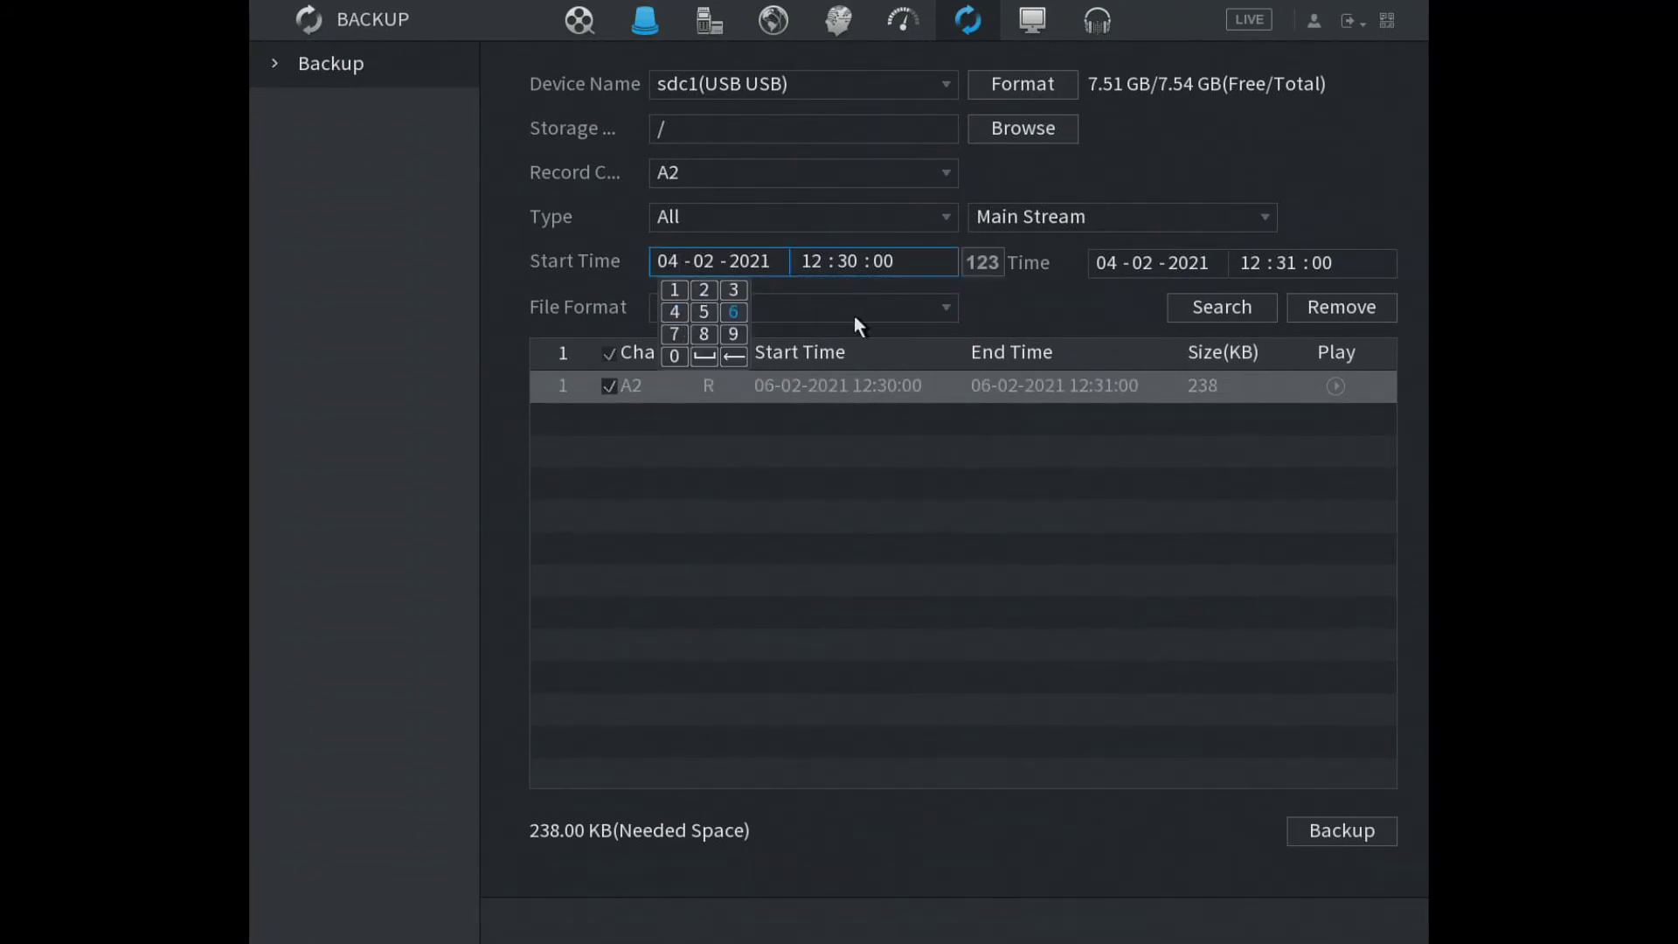
# Step: Search again to list the 15319 KB A2 clip, 12:30–12:31 on 04-02-2021
pyautogui.click(1241, 317)
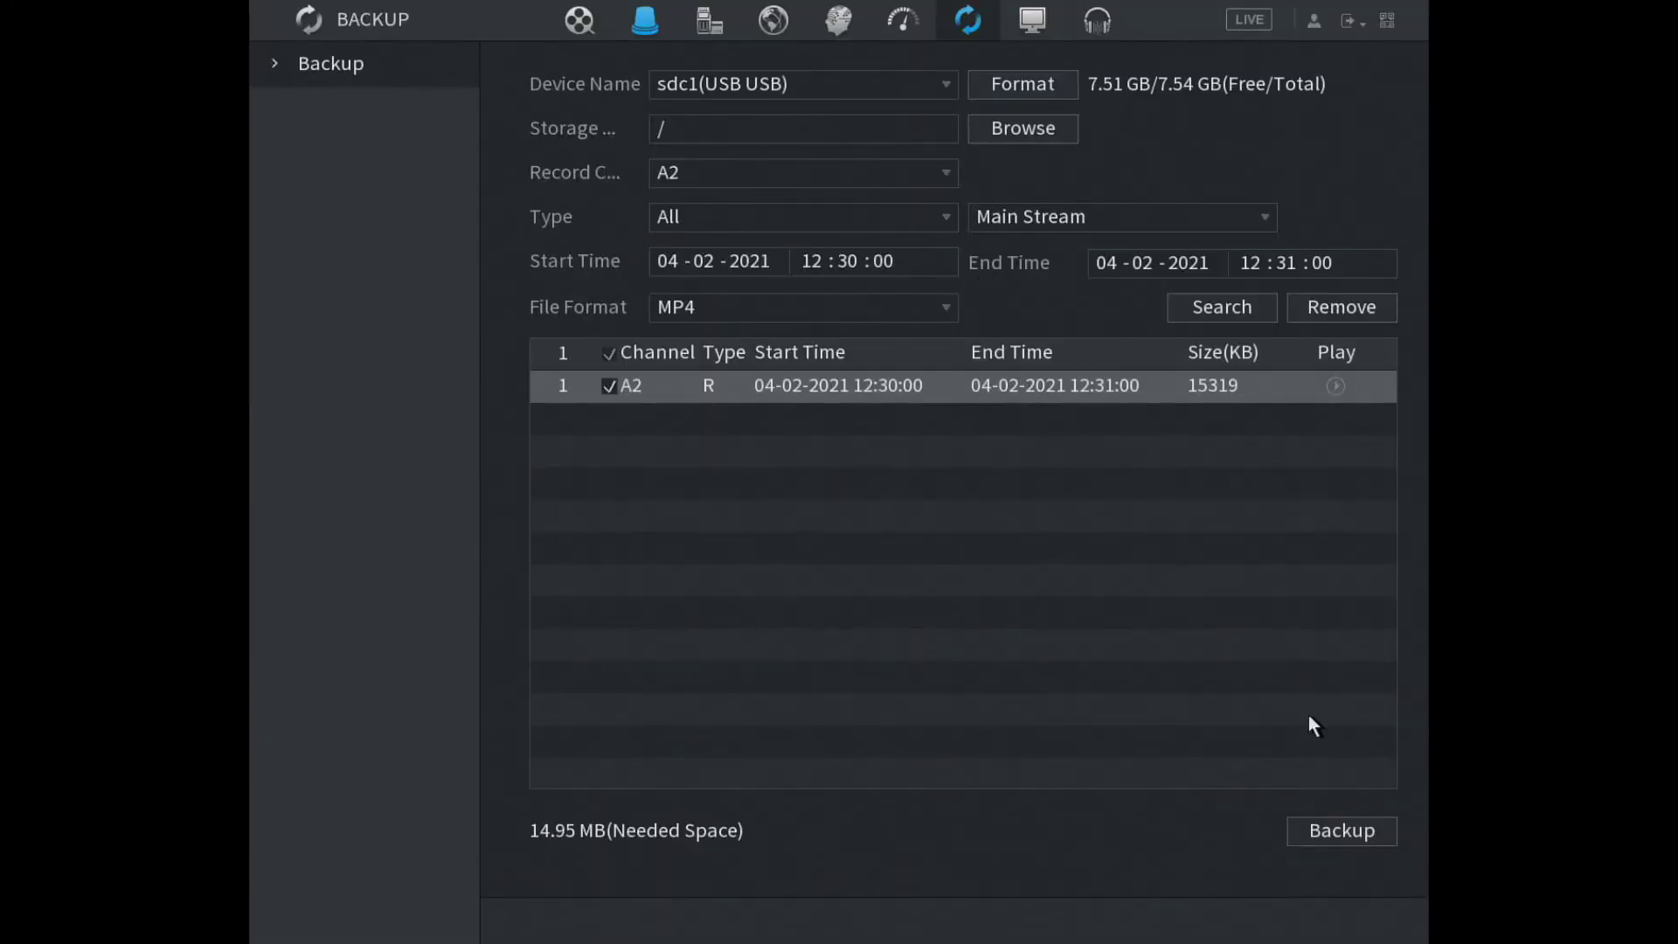
# Step: Back up the 14.95 MB A2 clip to the USB drive and close the file list
pyautogui.click(1323, 831)
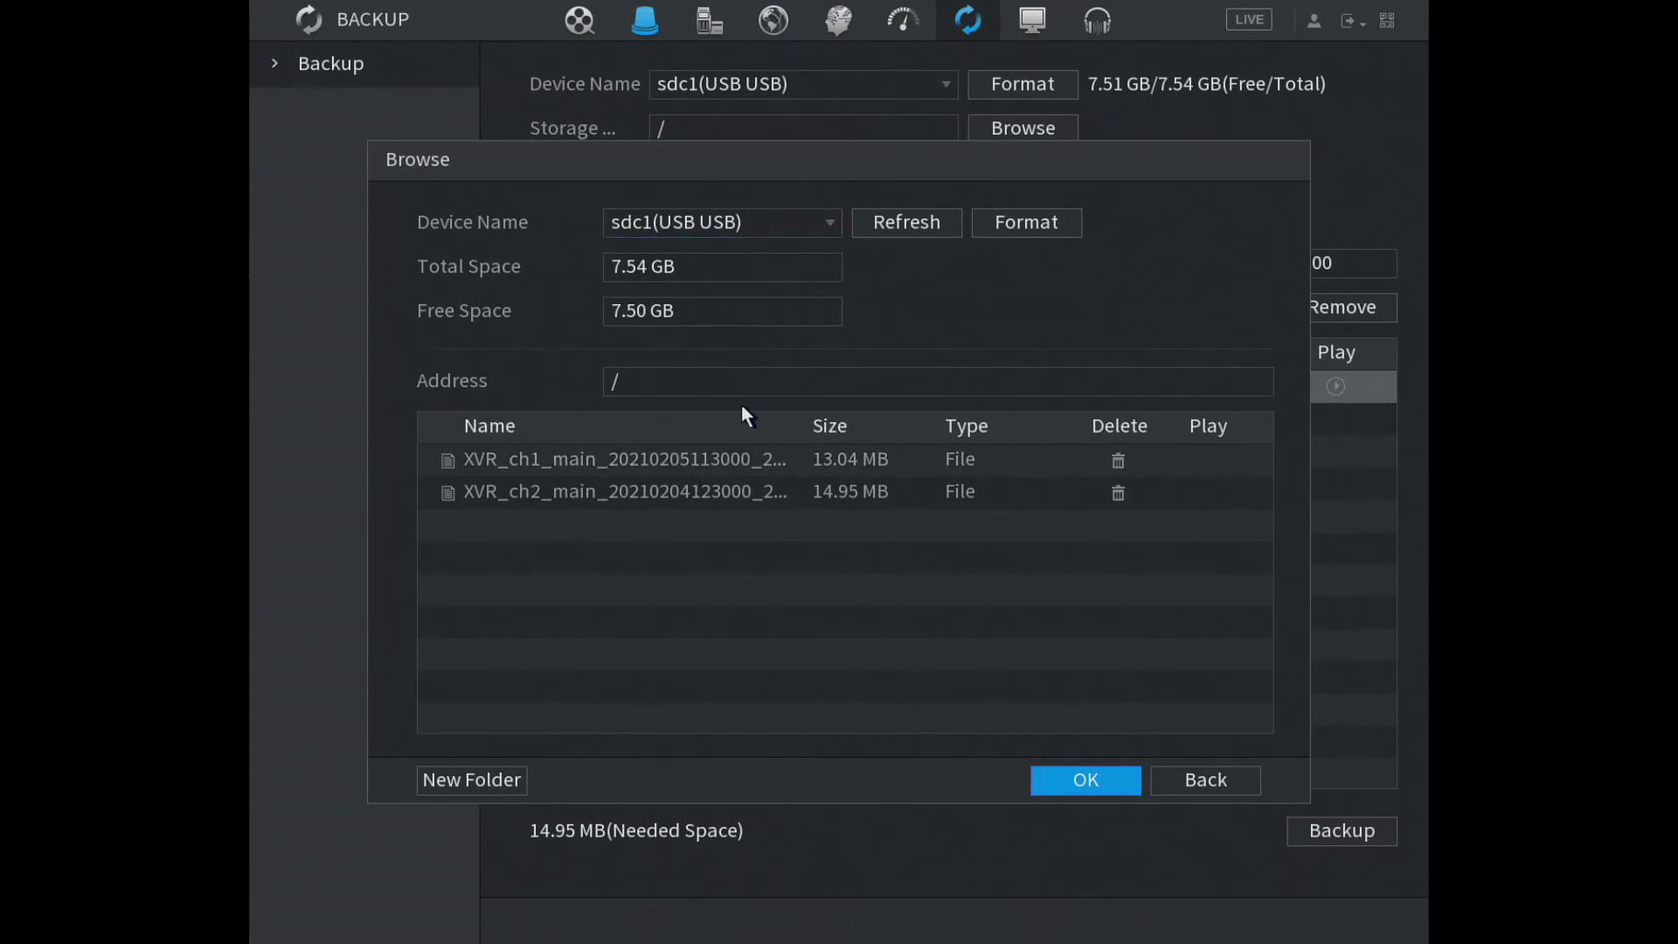
pyautogui.click(1084, 780)
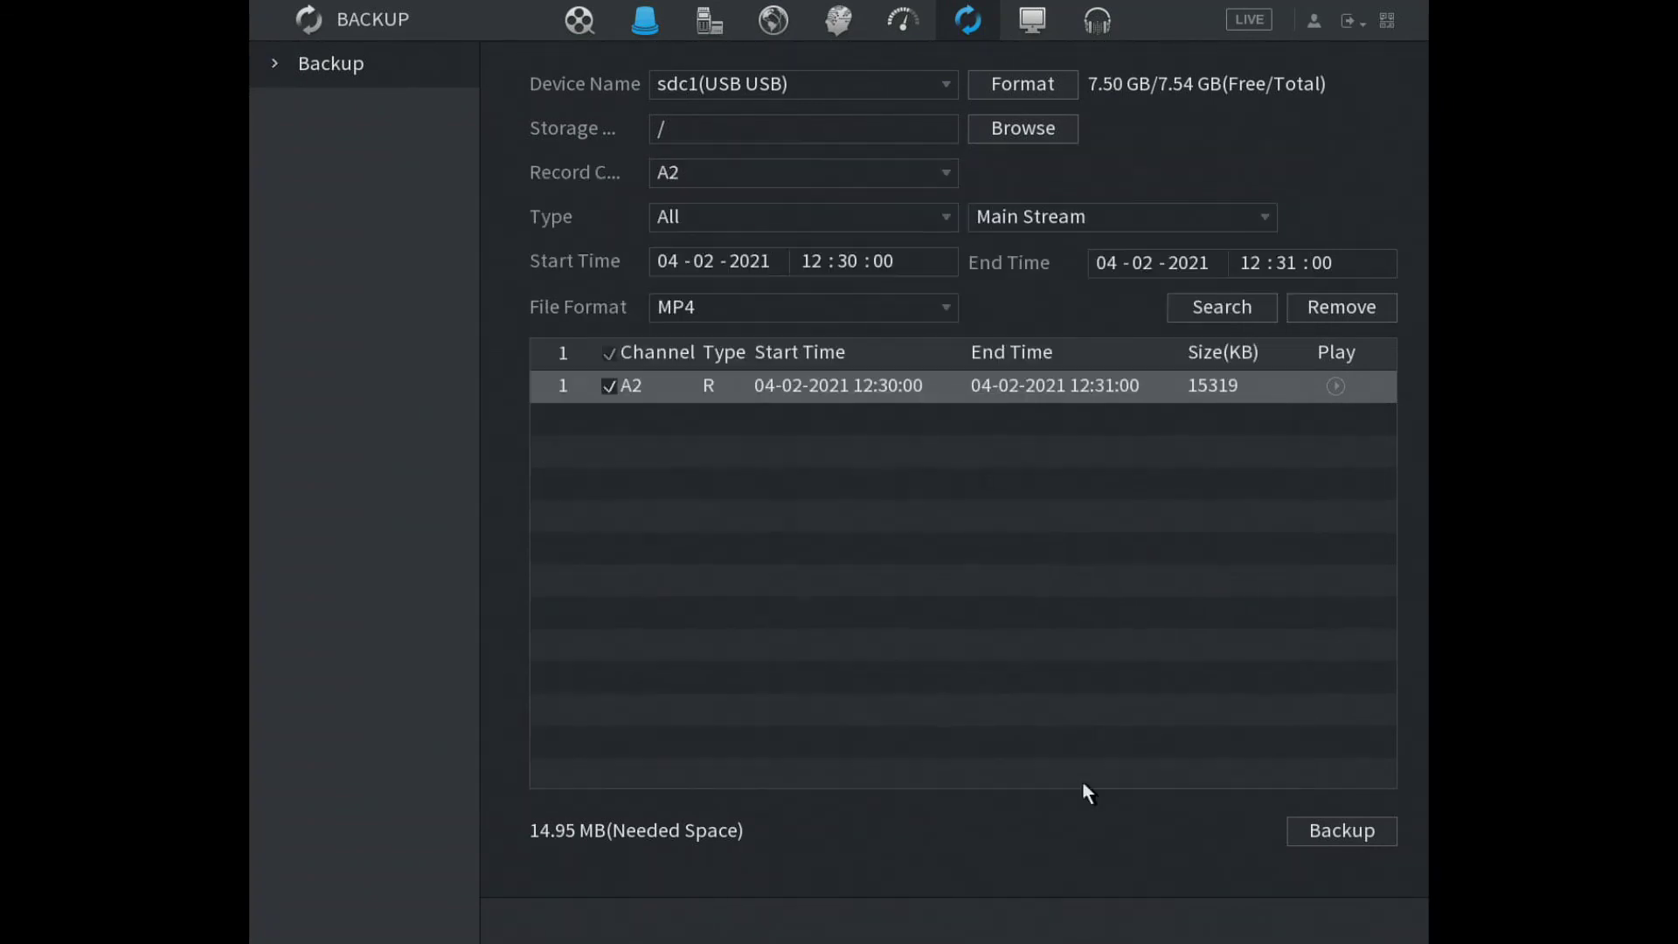